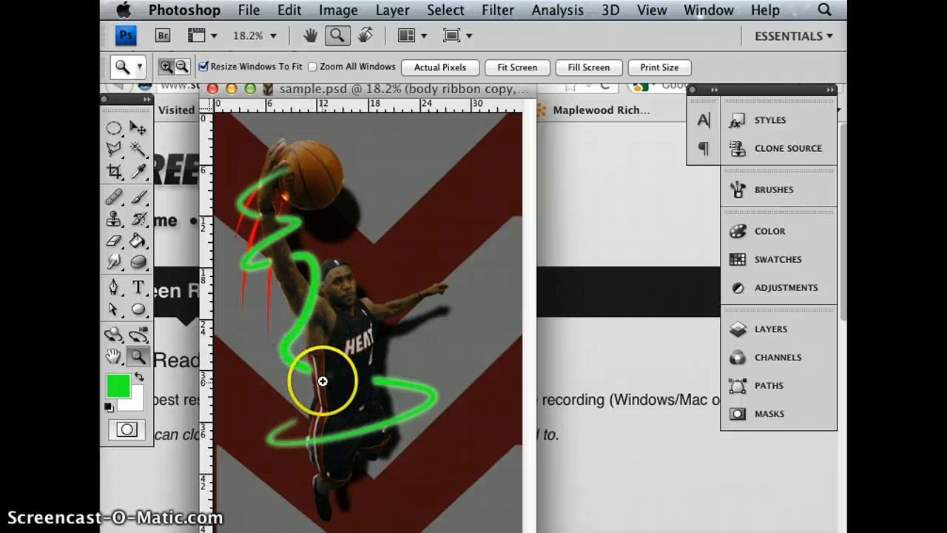
- Create a new layer named "bursts" directly below the lebron layer
drag(276, 335, 363, 419)
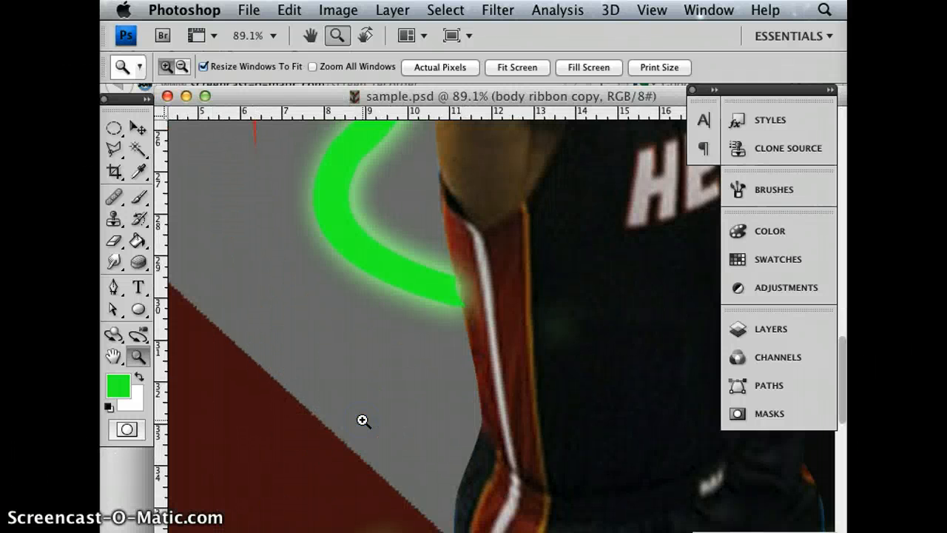
scroll(464, 298, up, 3)
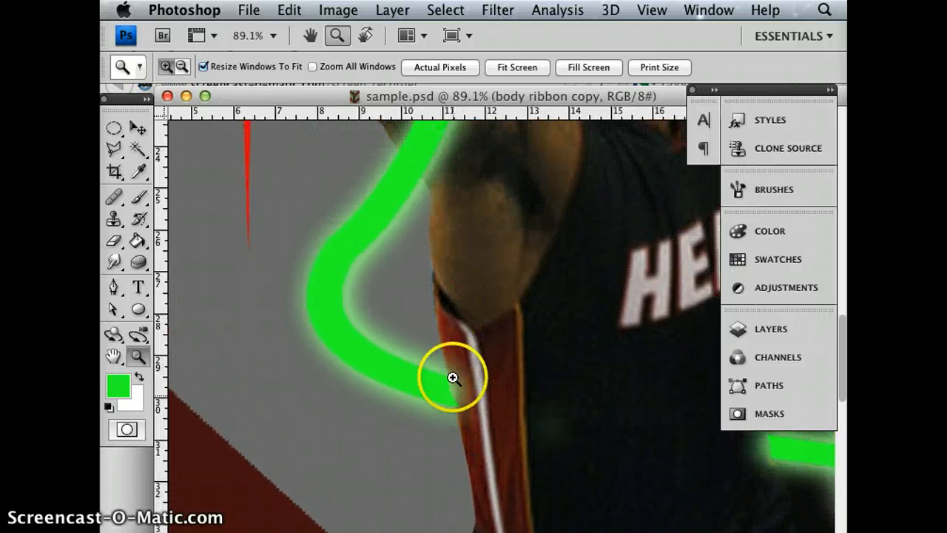
drag(361, 256, 518, 493)
drag(603, 491, 602, 491)
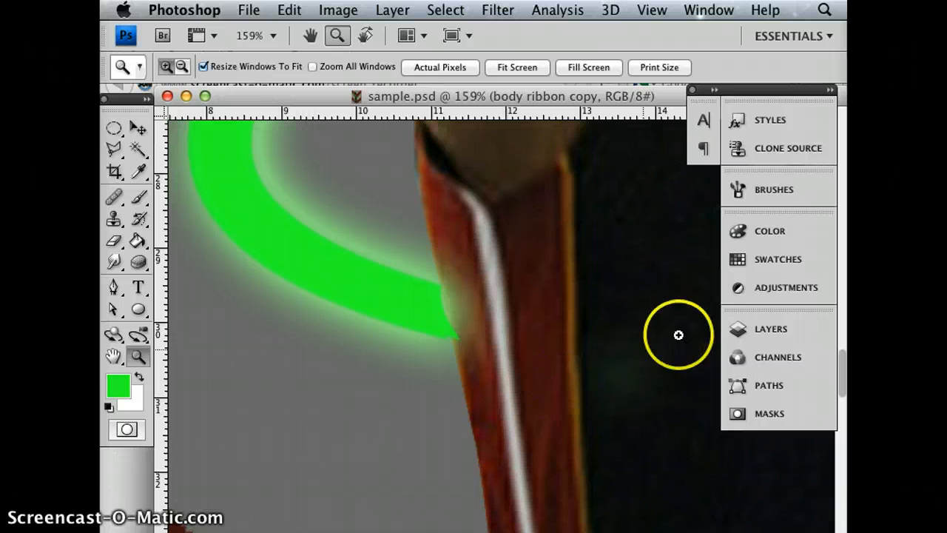
click(772, 326)
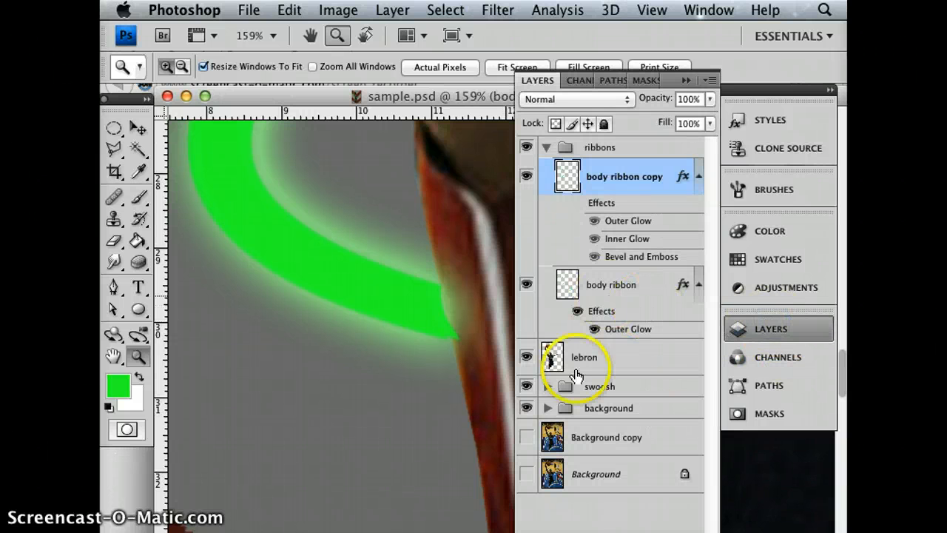
click(631, 360)
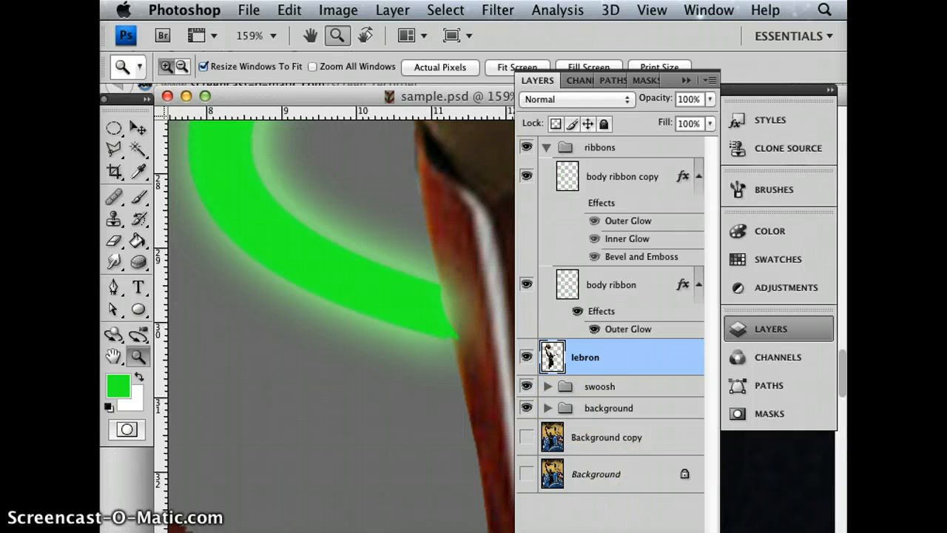
key(alt+shift+super+n)
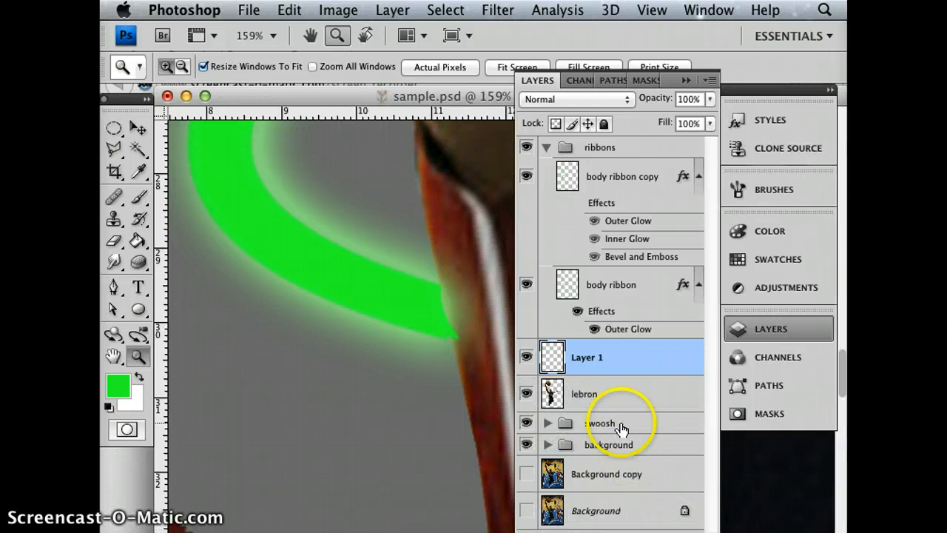
drag(602, 359, 626, 413)
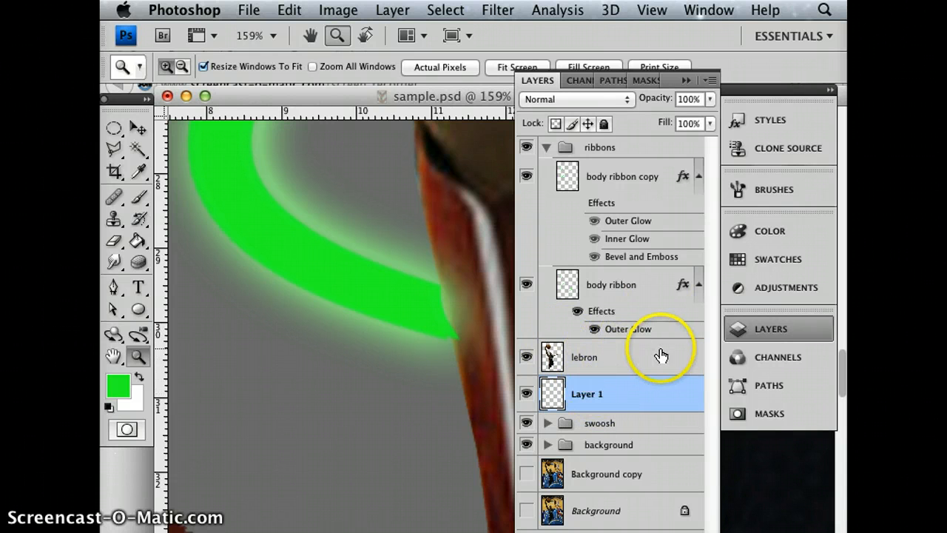
click(588, 396)
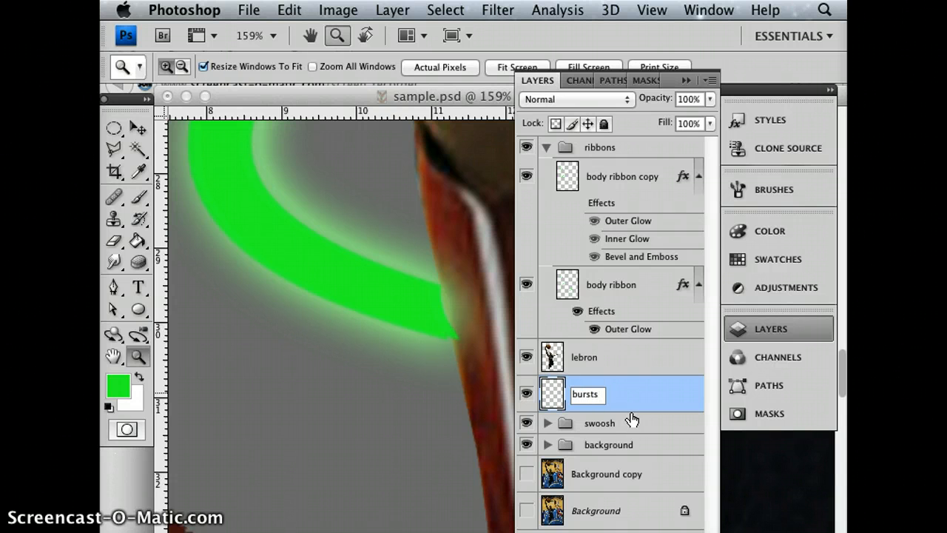
key(Return)
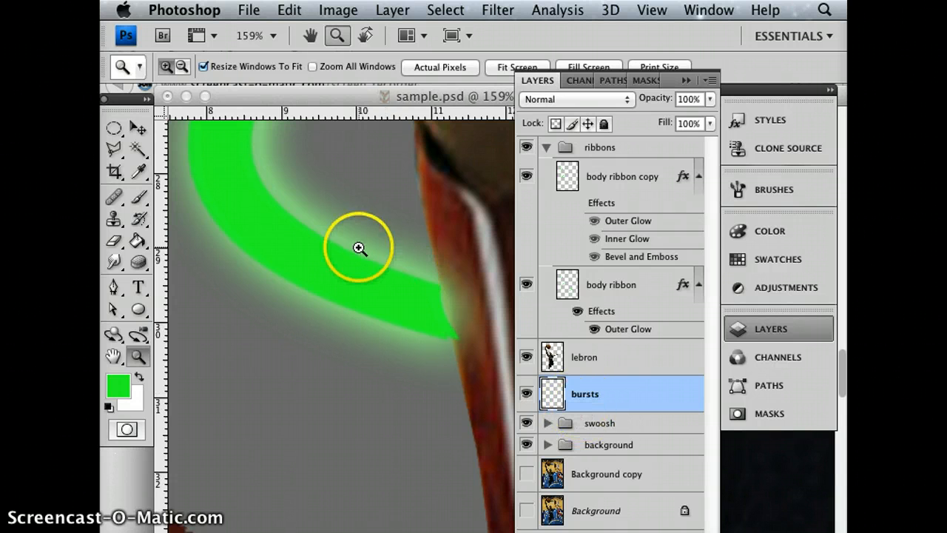
- Set the Gradient tool to a radial gradient with the green foreground-to-transparent preset
scroll(450, 321, right, 3)
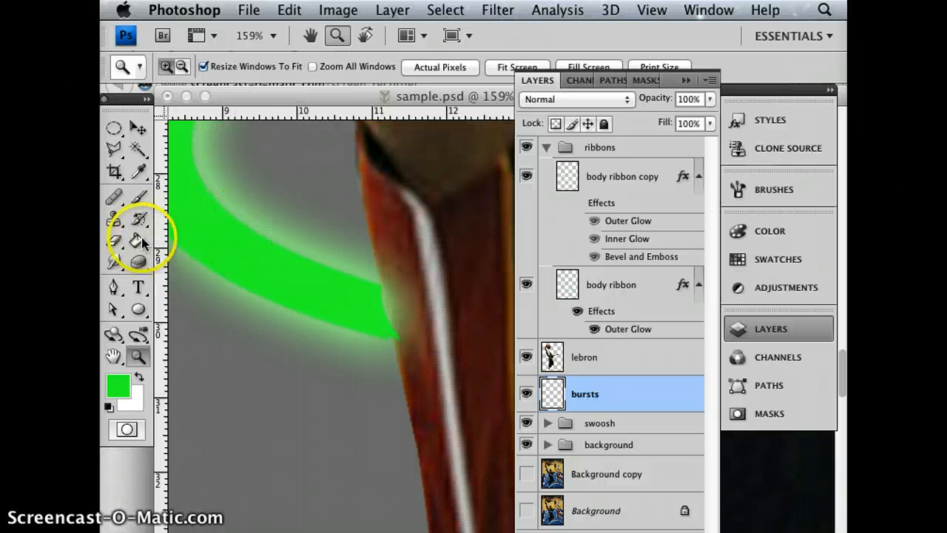
drag(142, 243, 201, 237)
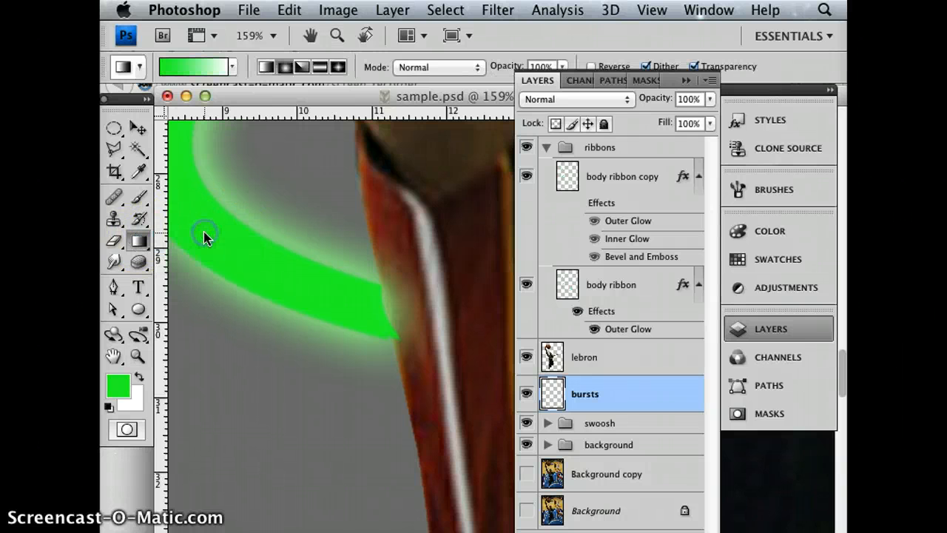
click(232, 68)
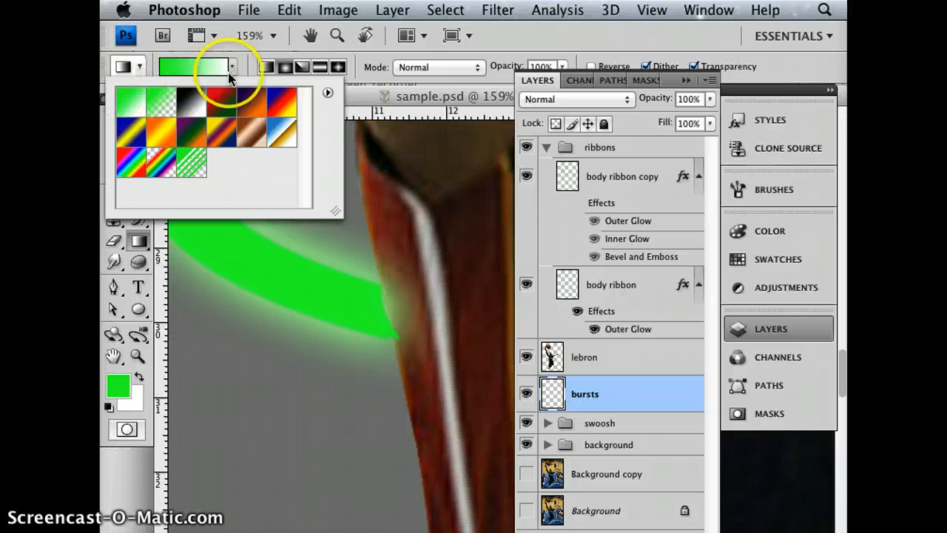
click(285, 68)
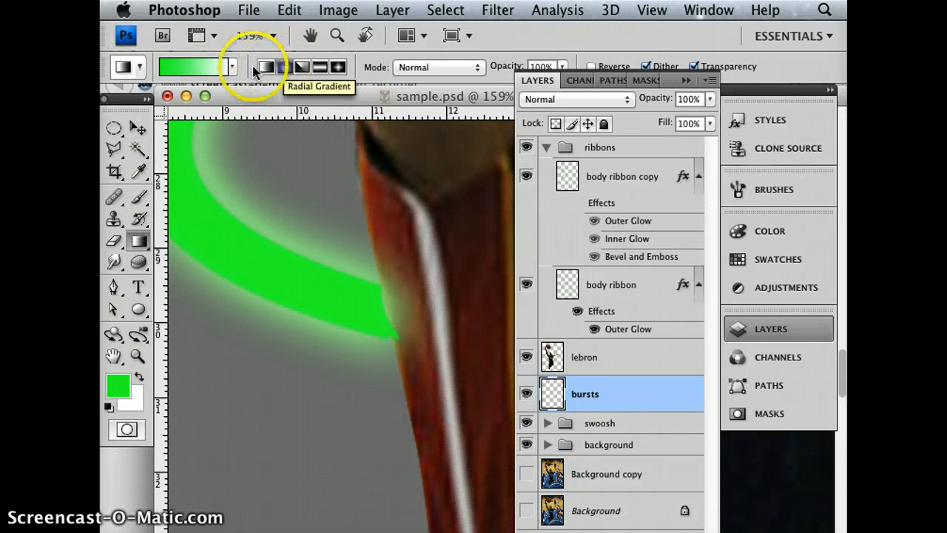
click(232, 67)
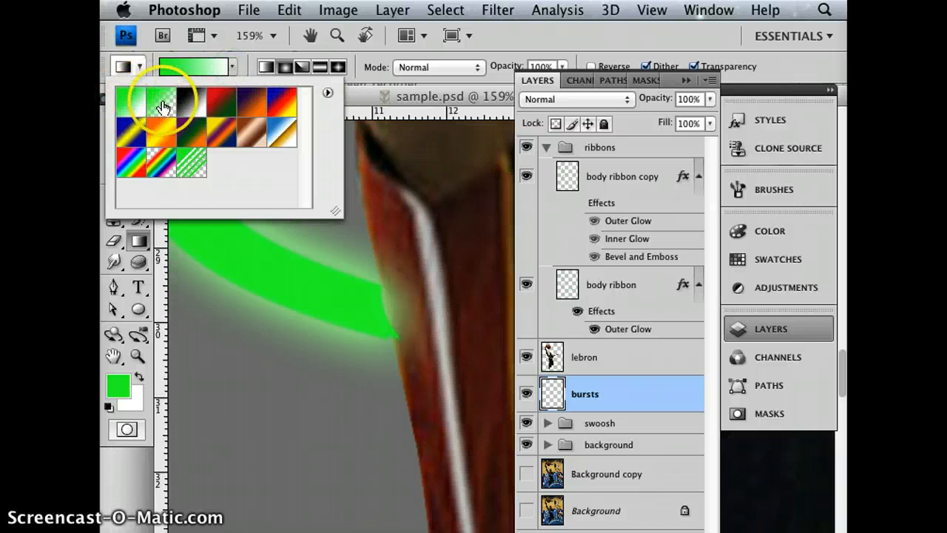
click(163, 107)
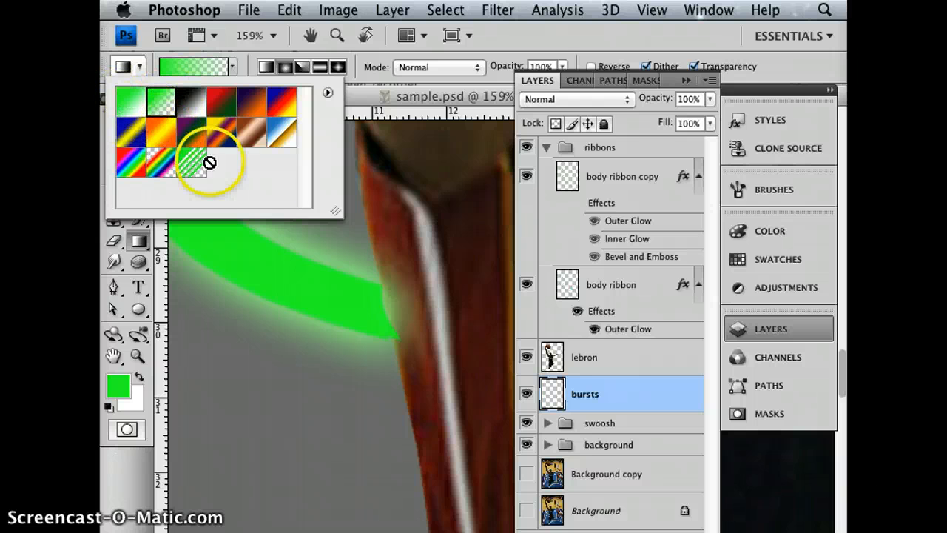
- Try a green-to-white radial gradient at the ribbon's end on the bursts layer, and undo it
click(127, 97)
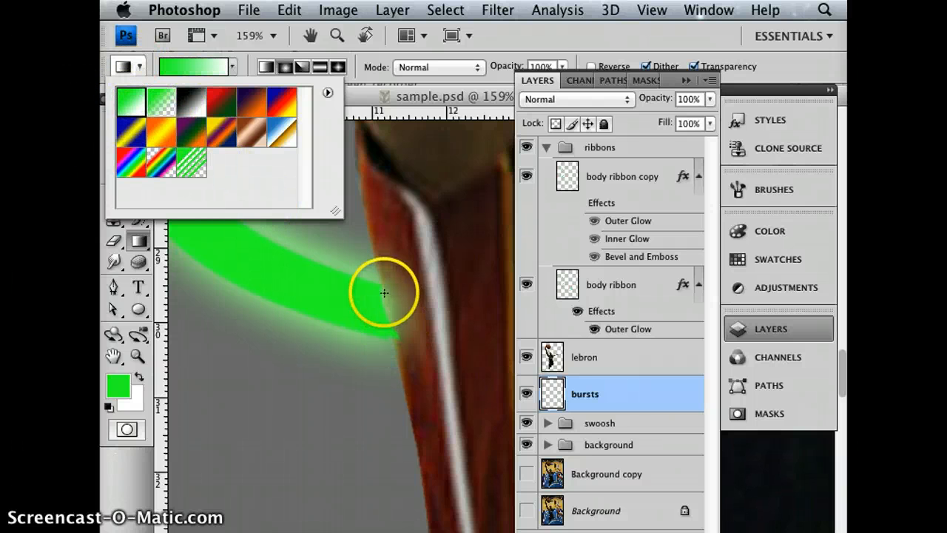
click(421, 249)
drag(489, 154, 488, 153)
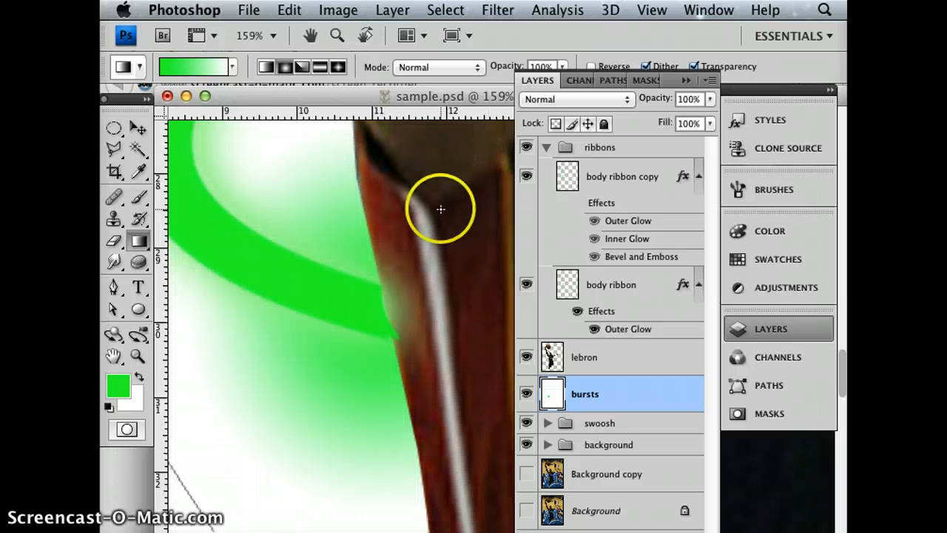
key(super+0)
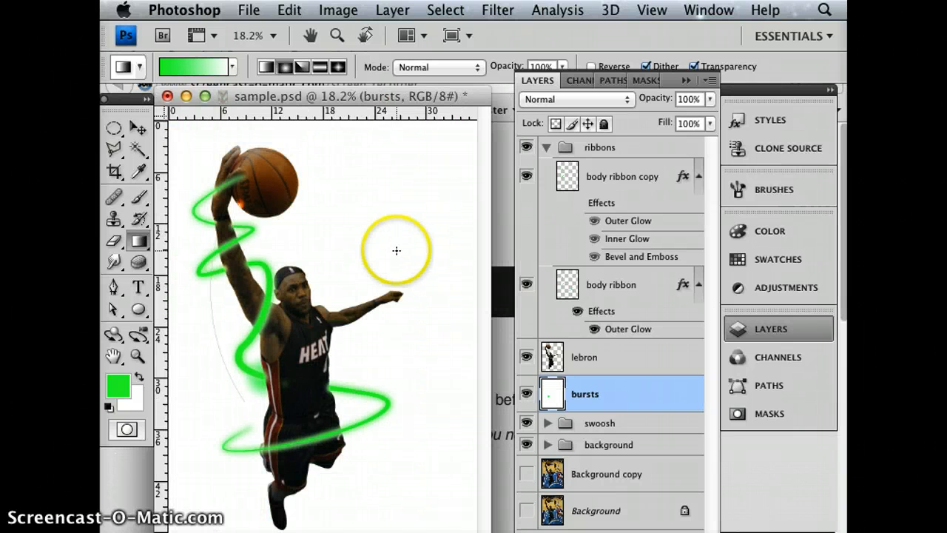
key(super+z)
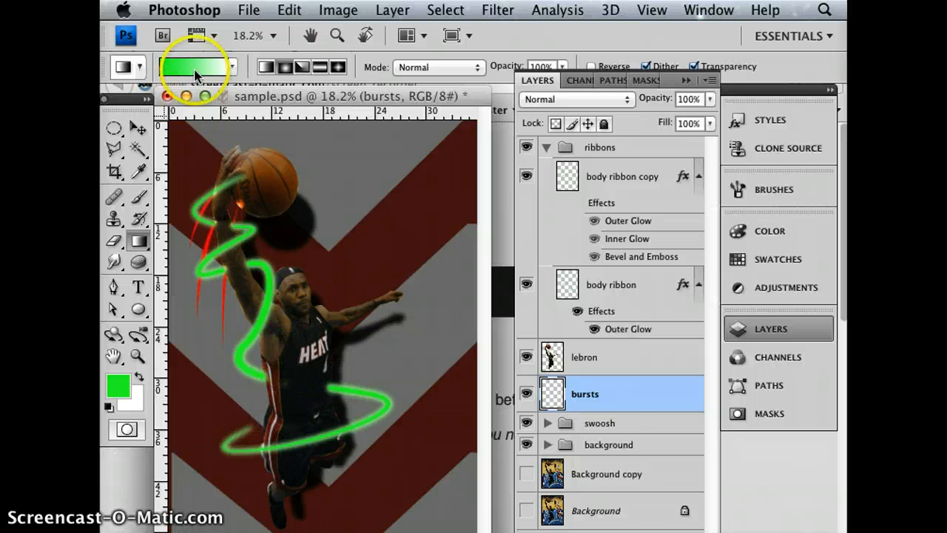
- Add two green foreground-to-transparent radial bursts on the bursts layer, at the ribbon's crossings with the waist and the raised arm
click(233, 66)
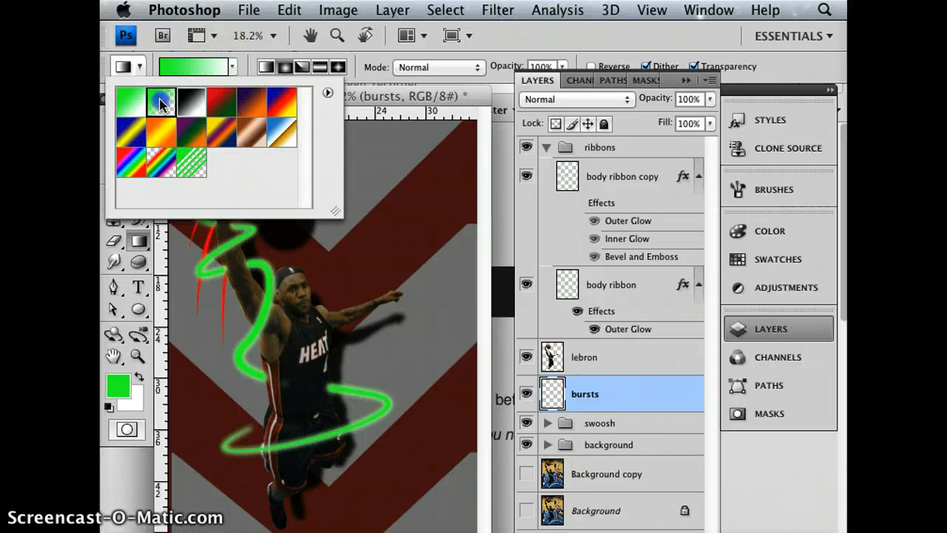
double_click(160, 100)
drag(288, 303, 264, 377)
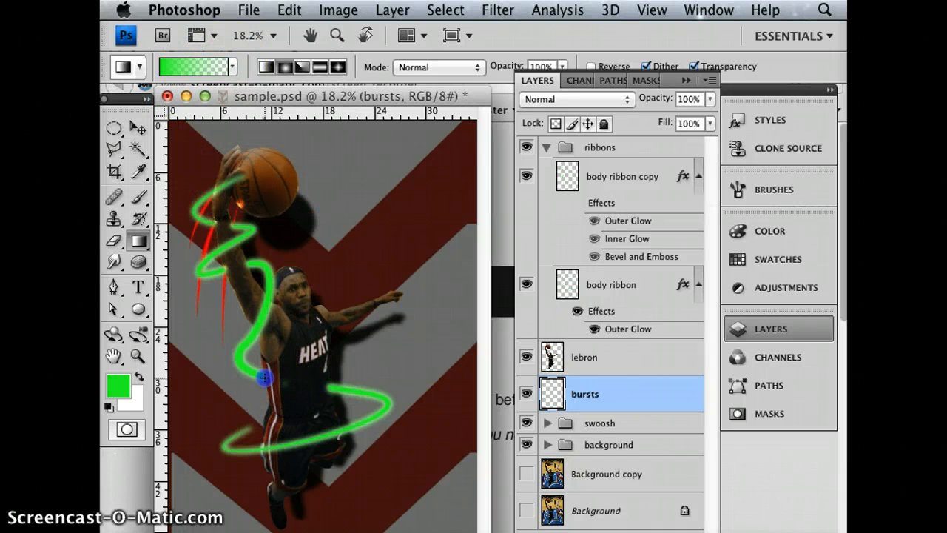
drag(324, 500, 338, 427)
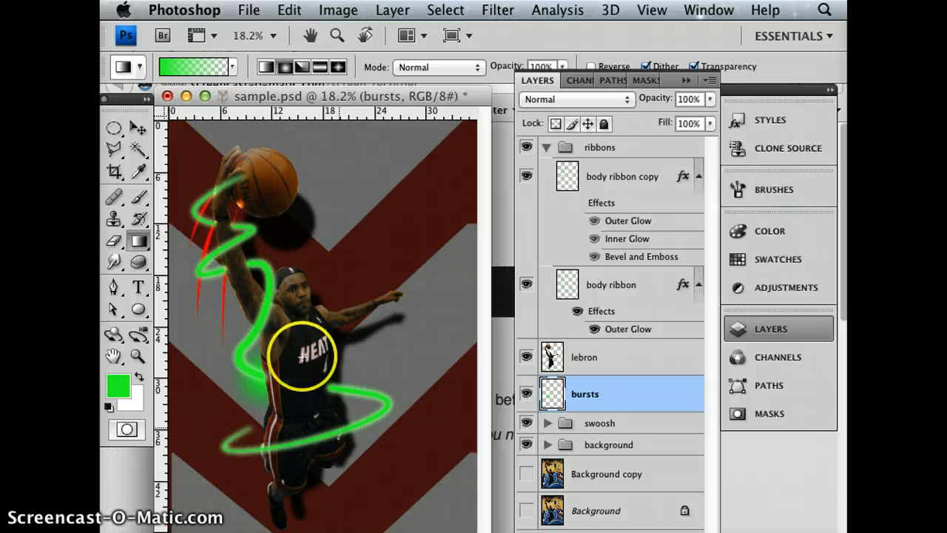
drag(302, 358, 246, 265)
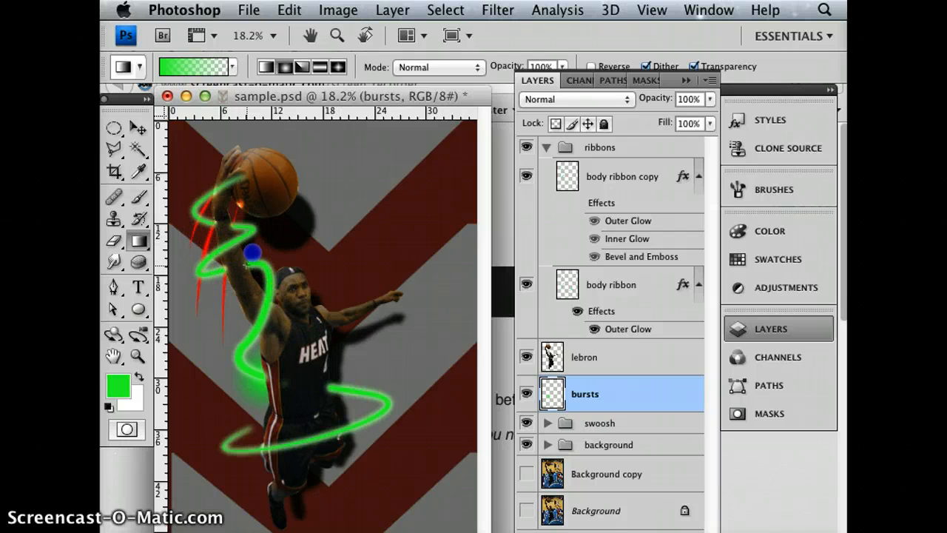
drag(387, 358, 401, 358)
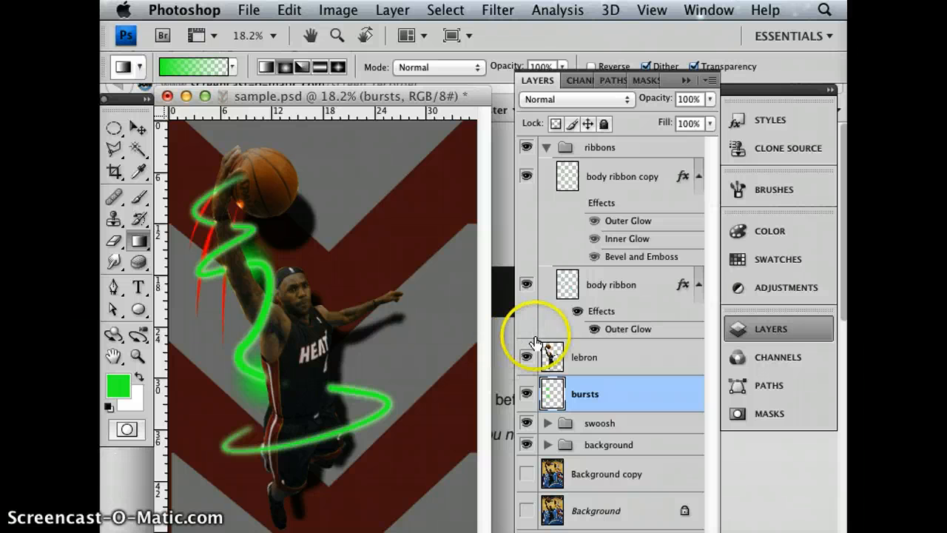
- Duplicate the bursts layer and place the copy directly above the lebron layer
click(623, 399)
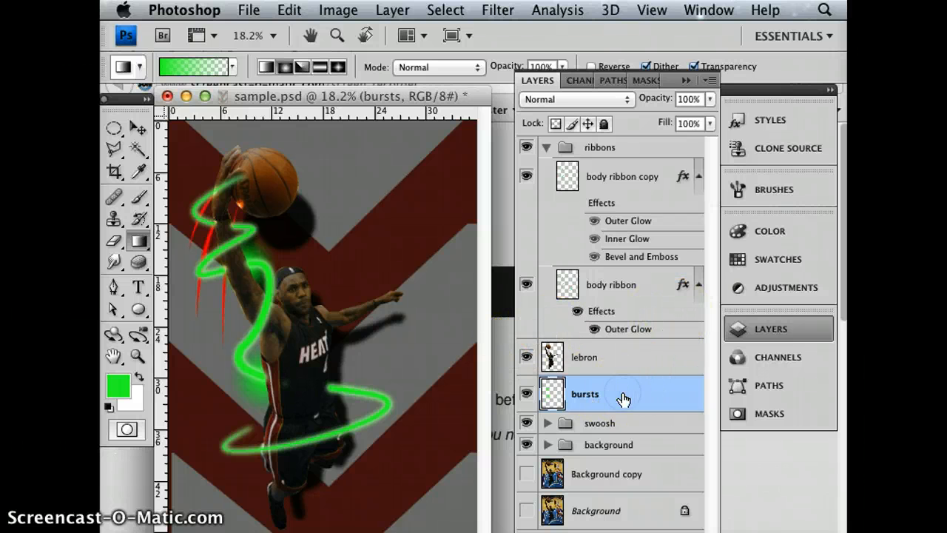
click(138, 127)
click(629, 400)
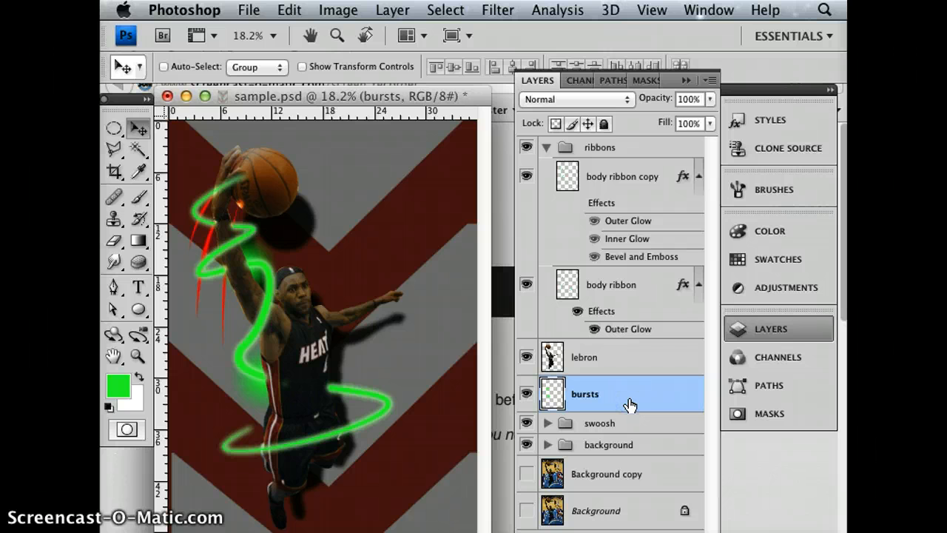
drag(630, 401, 687, 518)
click(627, 389)
click(619, 396)
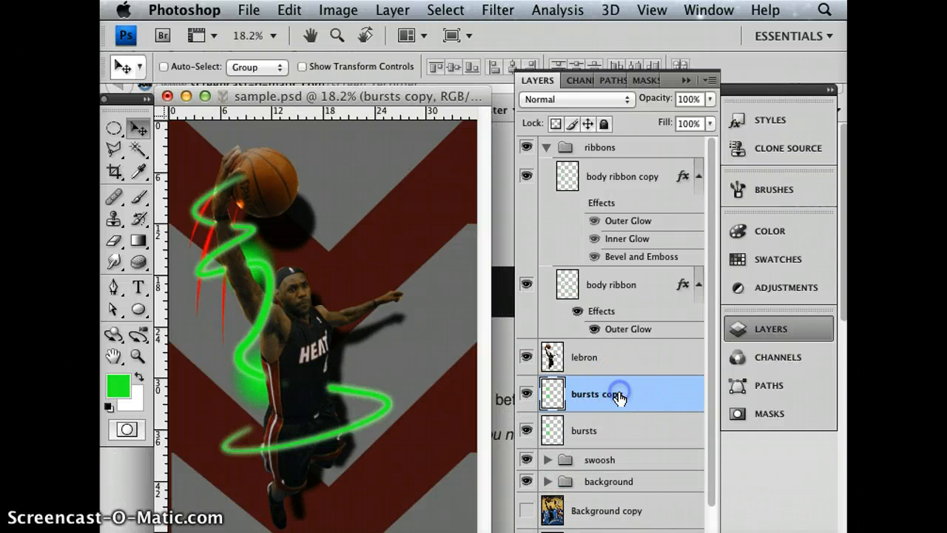
drag(638, 401, 635, 336)
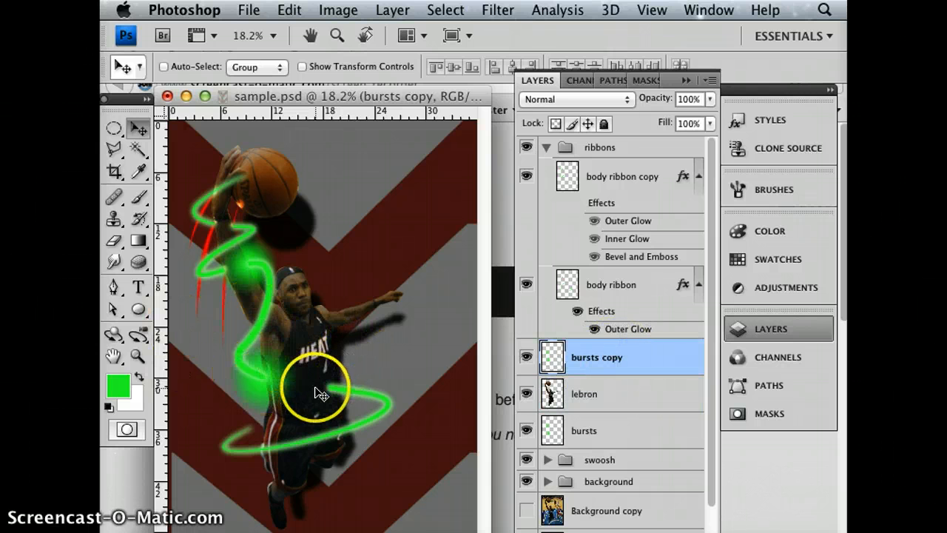
- Erase the green burst covering the raised arm on the bursts copy layer
key(super+t)
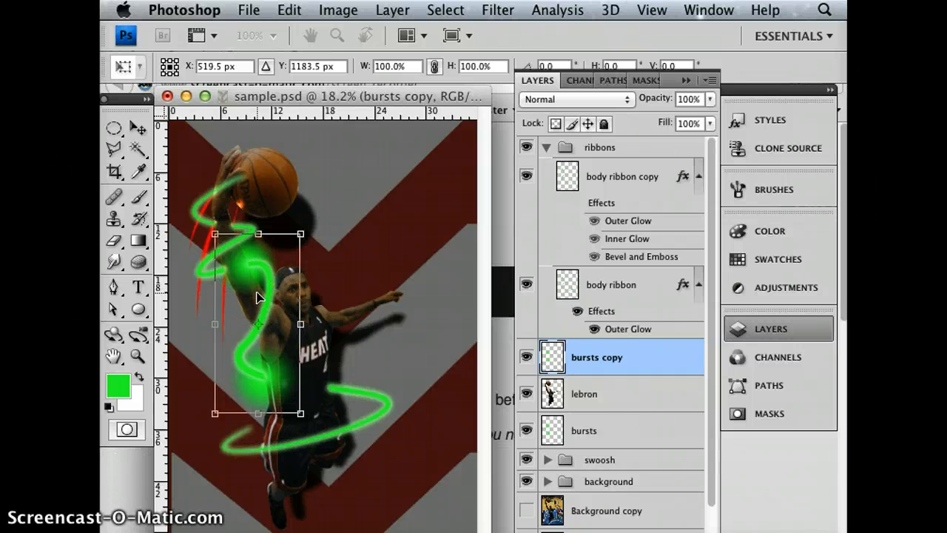
key(Return)
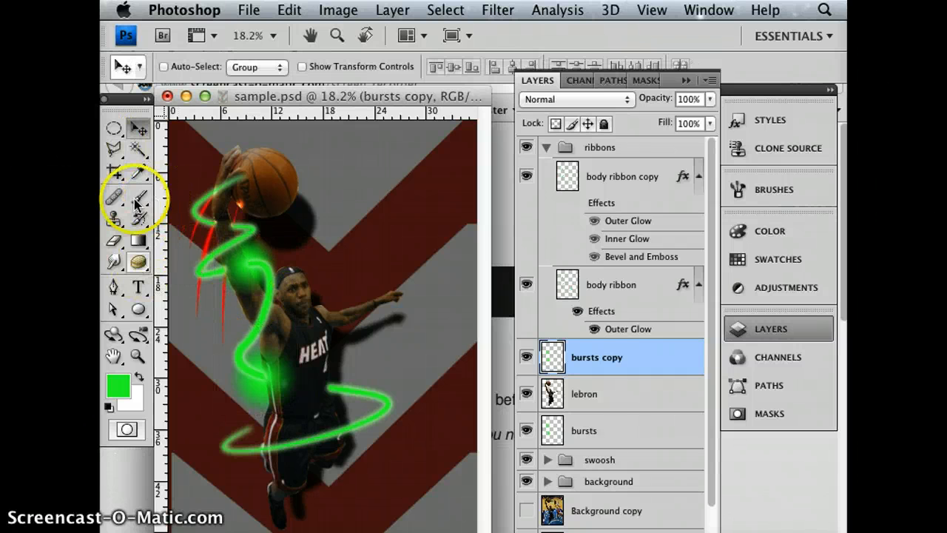
click(113, 240)
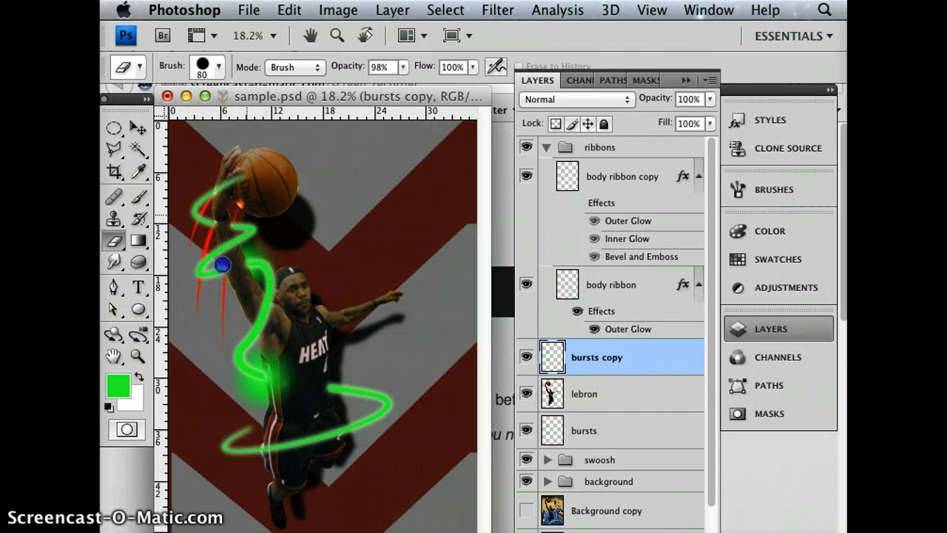
click(137, 128)
key(ctrl+t)
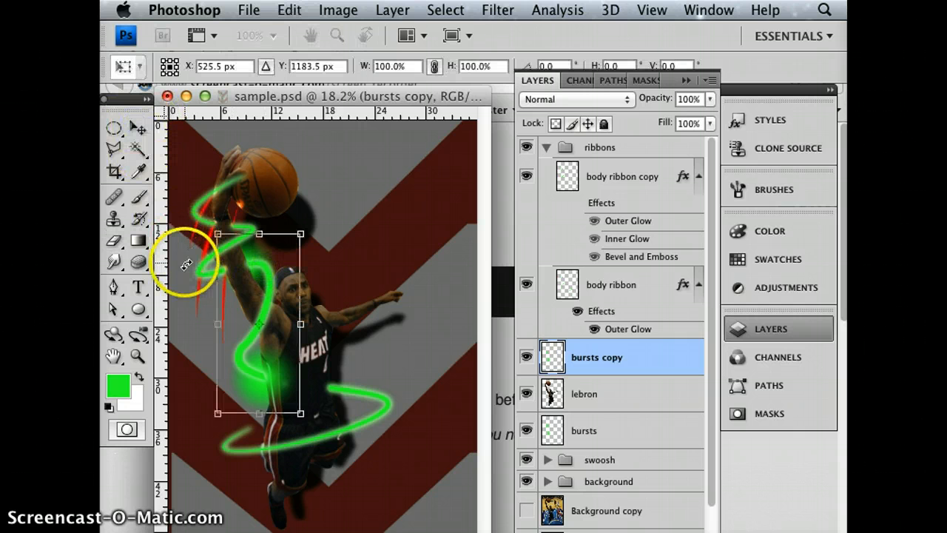
key(Escape)
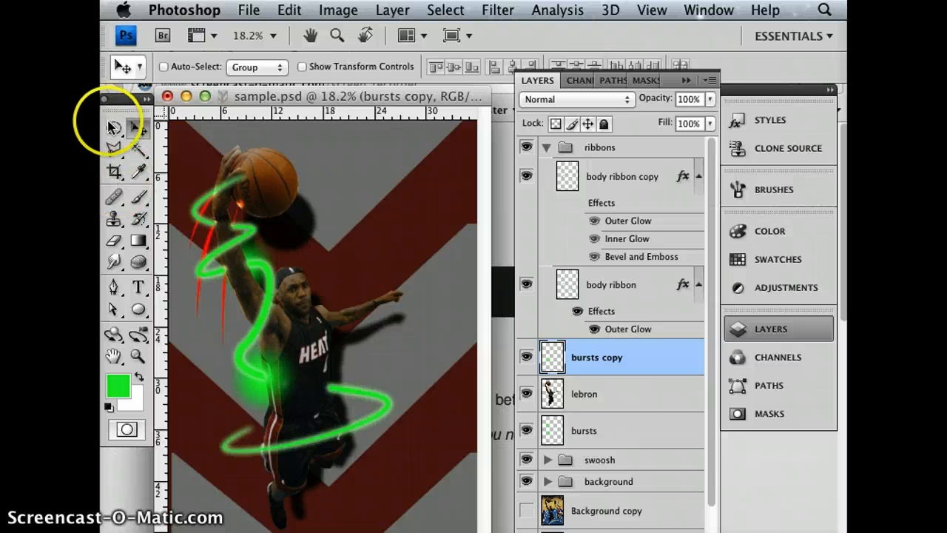
click(114, 129)
drag(191, 204, 322, 324)
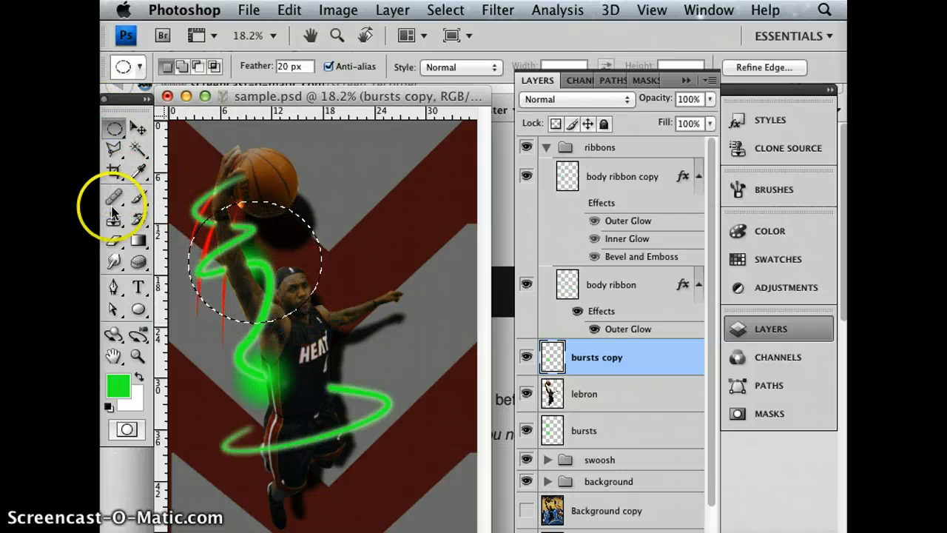
click(137, 129)
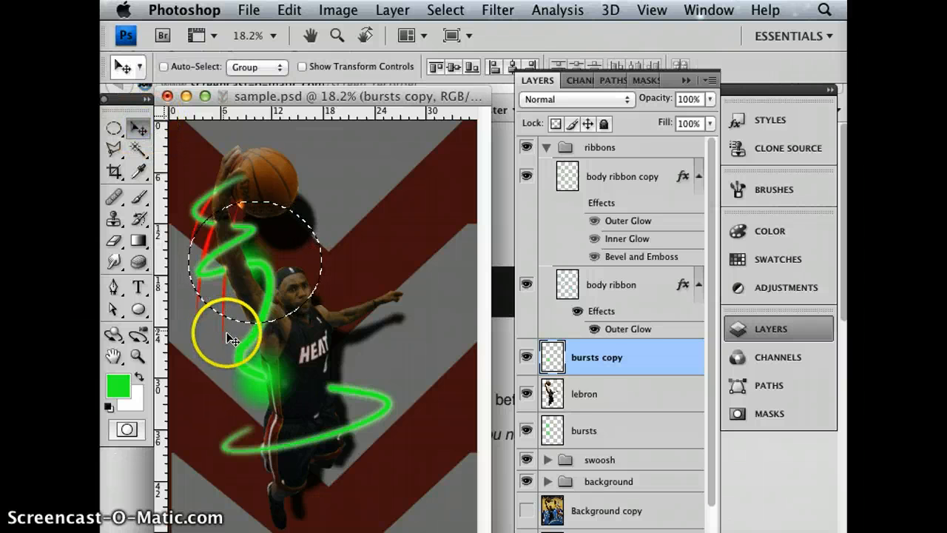
key(super+d)
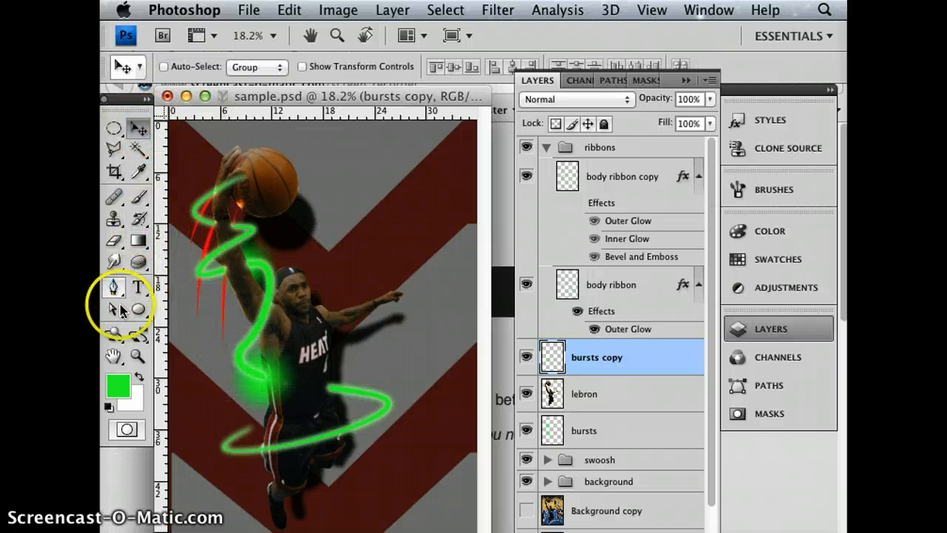
- Scale the burst on the bursts copy layer to 62.3% and position it where the ribbon meets the player's waist
click(139, 129)
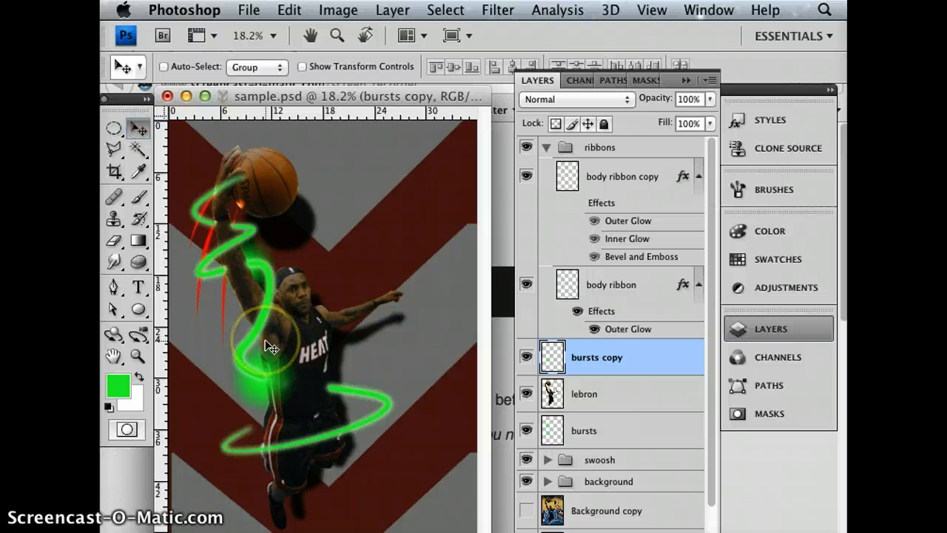
key(super+t)
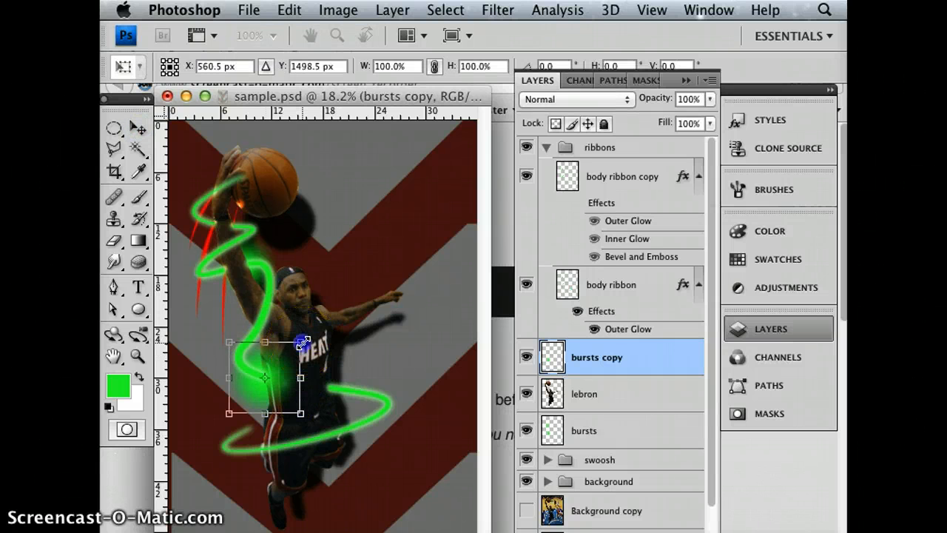
drag(302, 343, 276, 366)
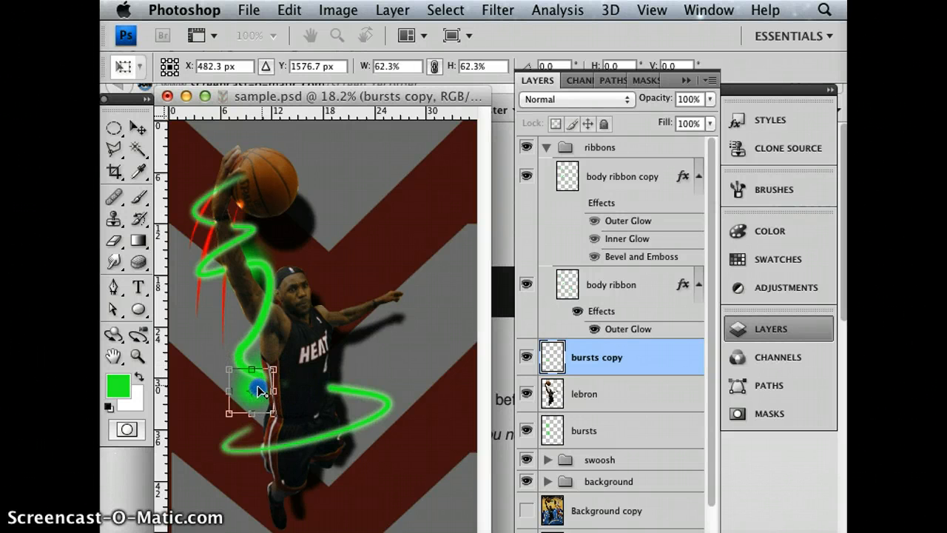
mouse_move(264, 385)
mouse_down()
mouse_move(348, 380)
mouse_move(279, 373)
mouse_up()
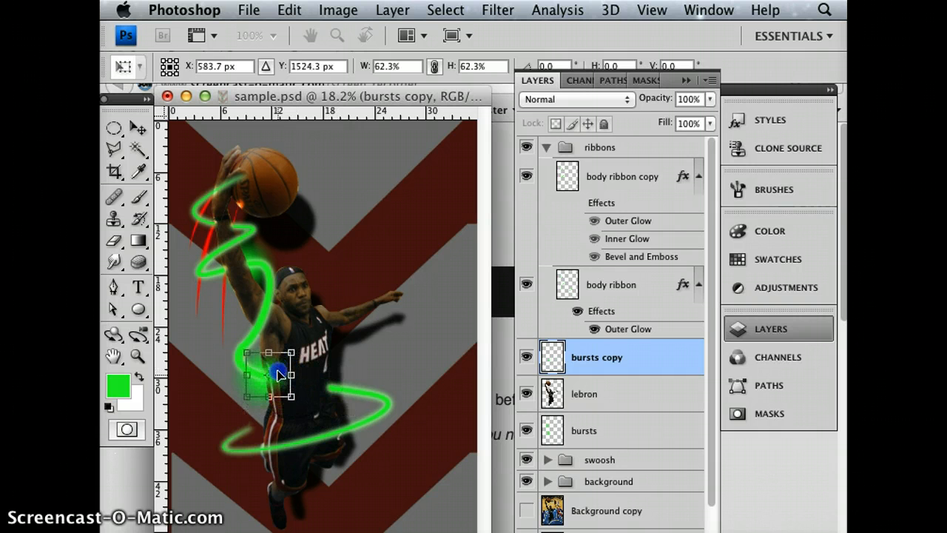
key(Return)
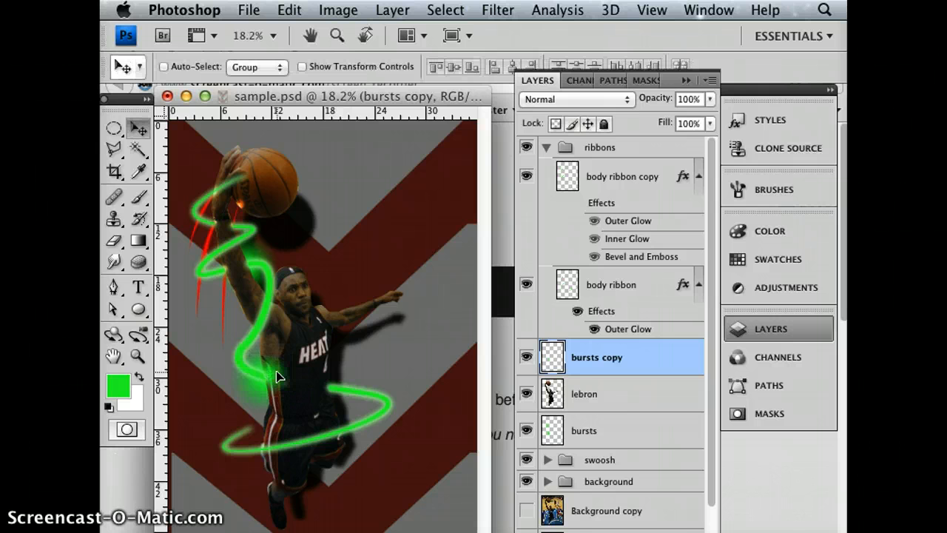
click(316, 395)
key(super+plus)
key(super+plus)
key(super+plus)
scroll(316, 397, down, 5)
mouse_move(312, 386)
mouse_down()
mouse_move(286, 377)
mouse_move(413, 319)
mouse_move(294, 359)
mouse_up()
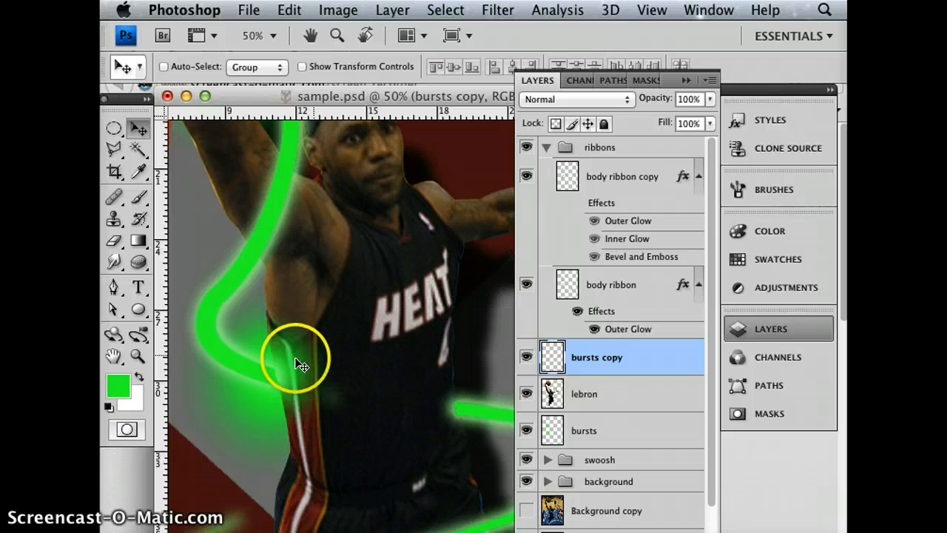
- Rename the bursts copy layer as "top burst"
click(595, 358)
double_click(595, 358)
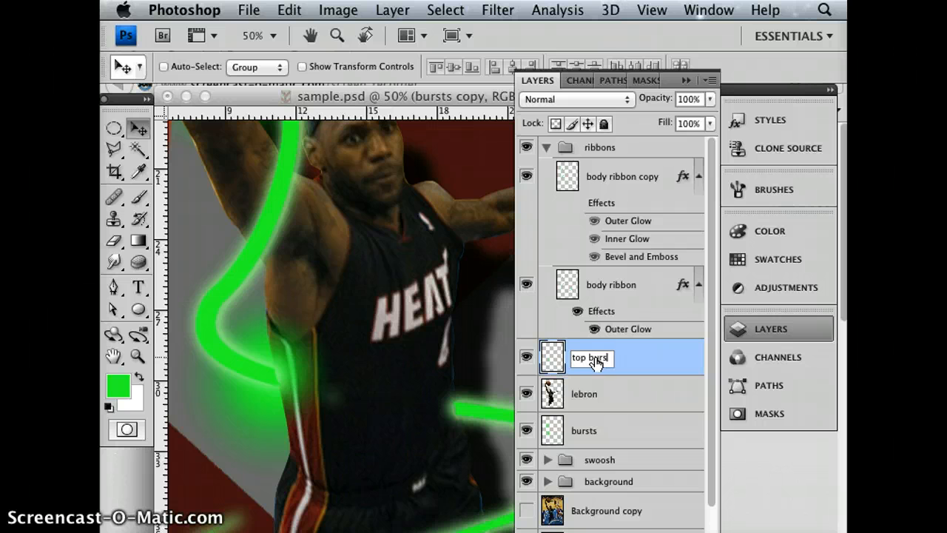
text(top burst)
click(634, 409)
- Apply a Lens Flare to the top burst layer with 172% brightness and the 50–300mm Zoom lens type
click(617, 359)
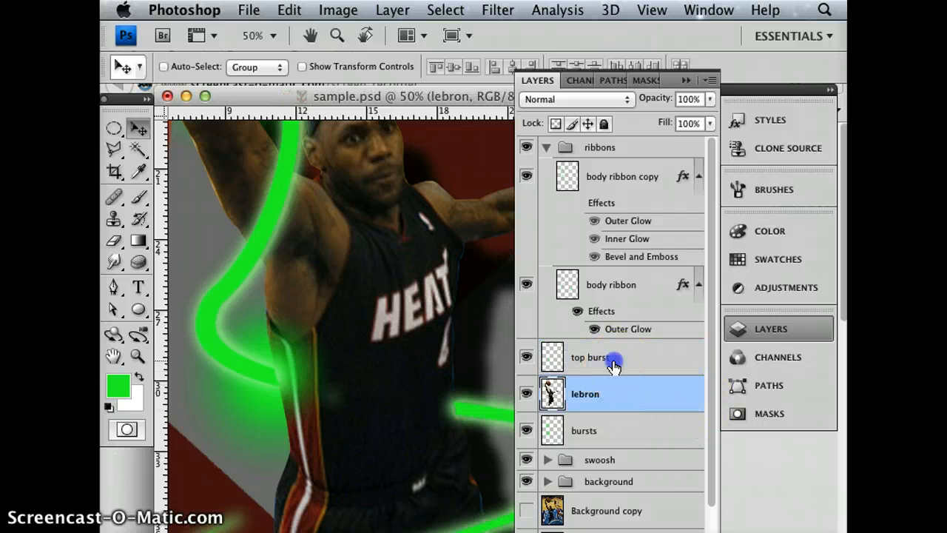
click(496, 10)
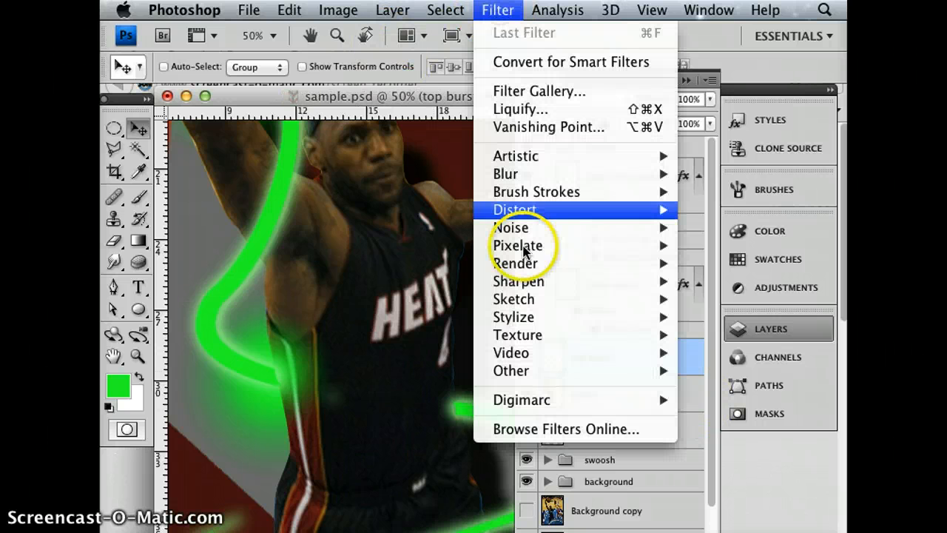
mouse_move(521, 322)
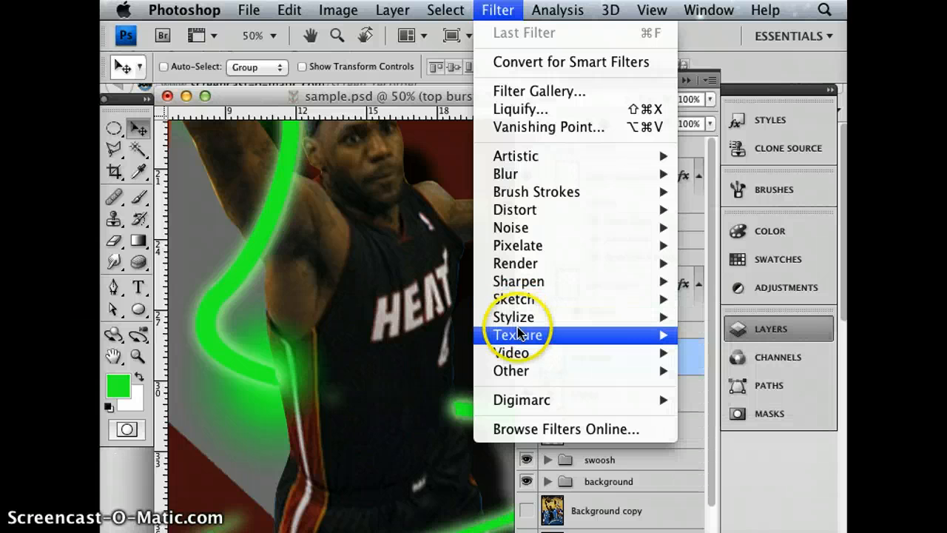
mouse_move(511, 365)
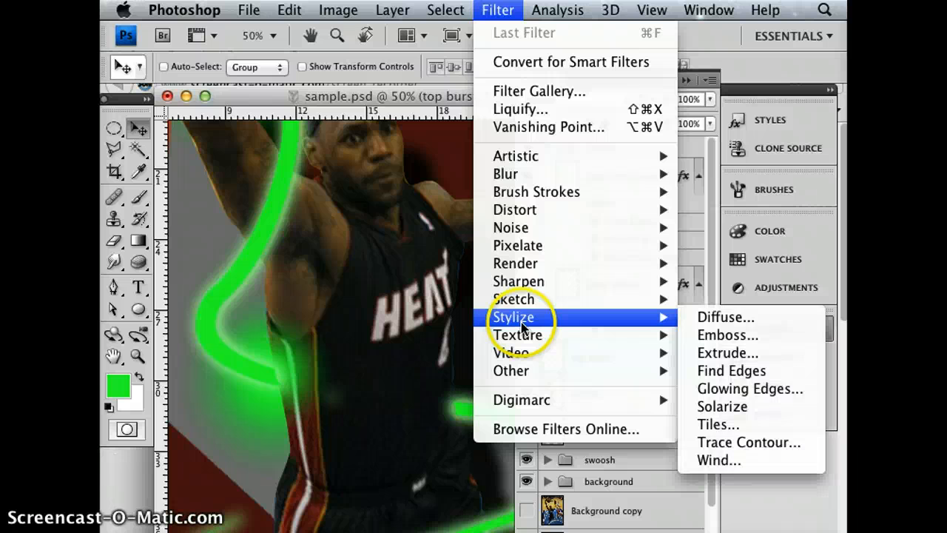
mouse_move(527, 290)
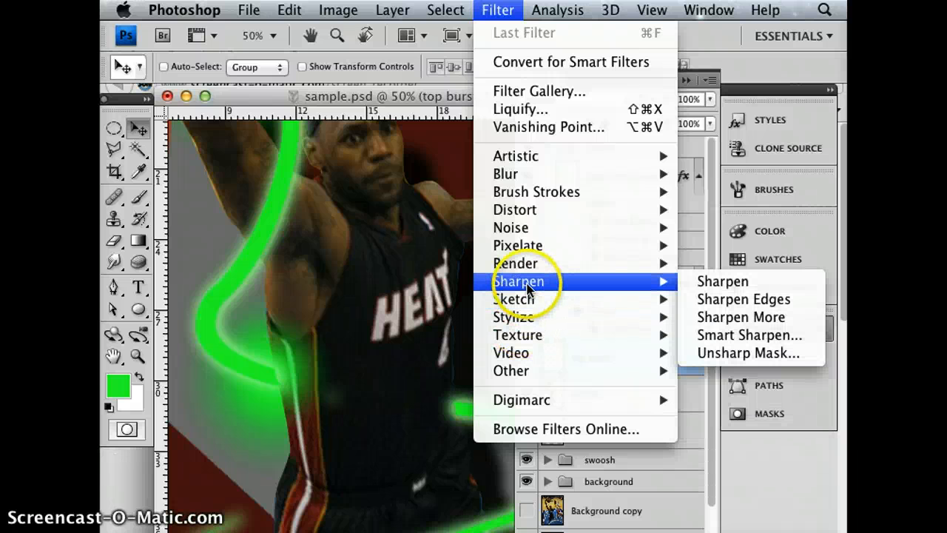
mouse_move(624, 264)
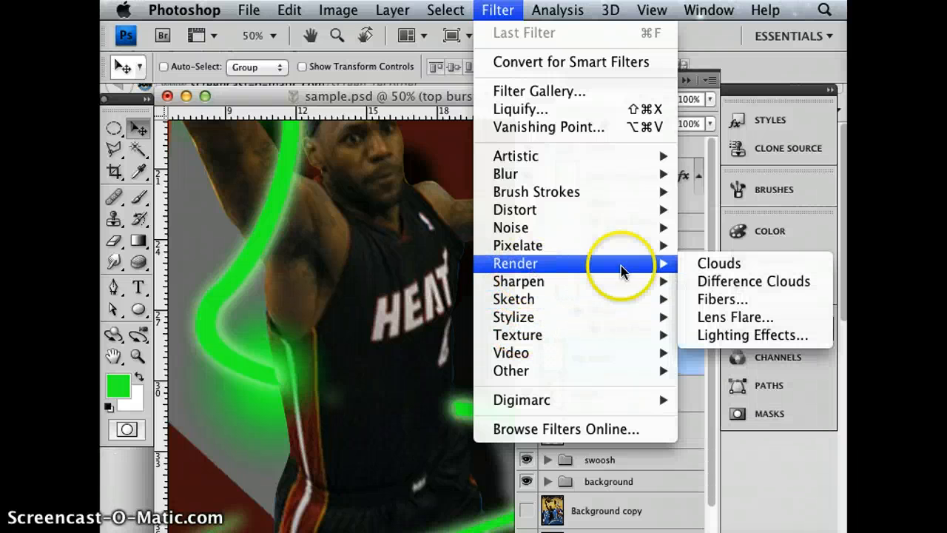
click(747, 318)
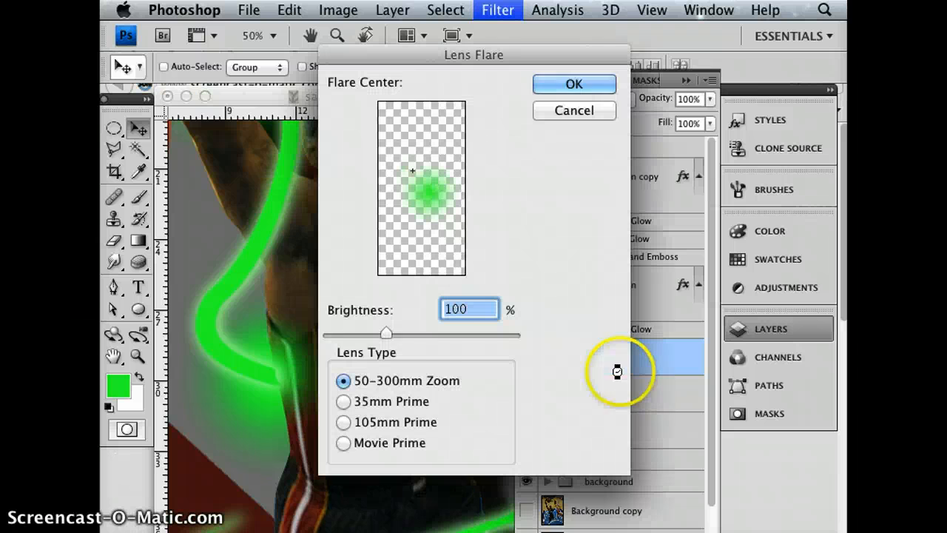
drag(384, 337, 415, 335)
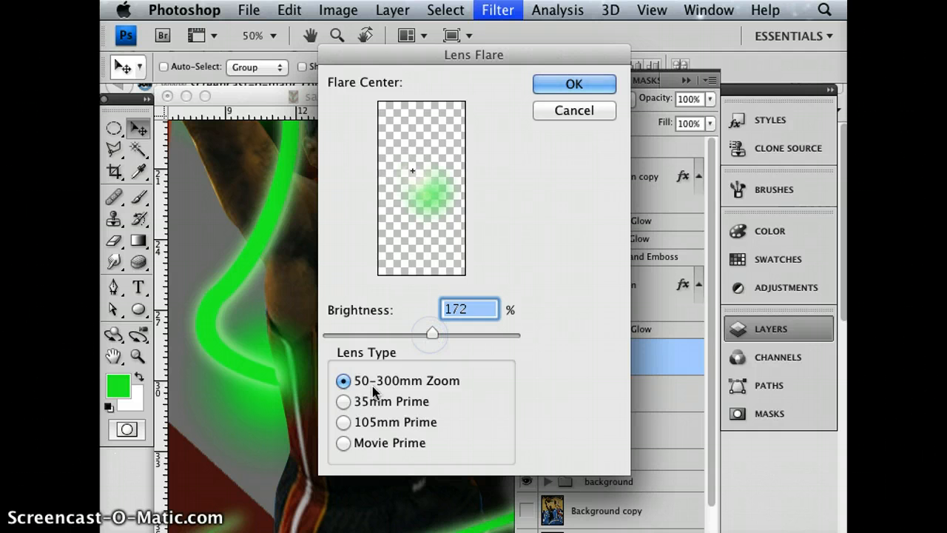
click(342, 401)
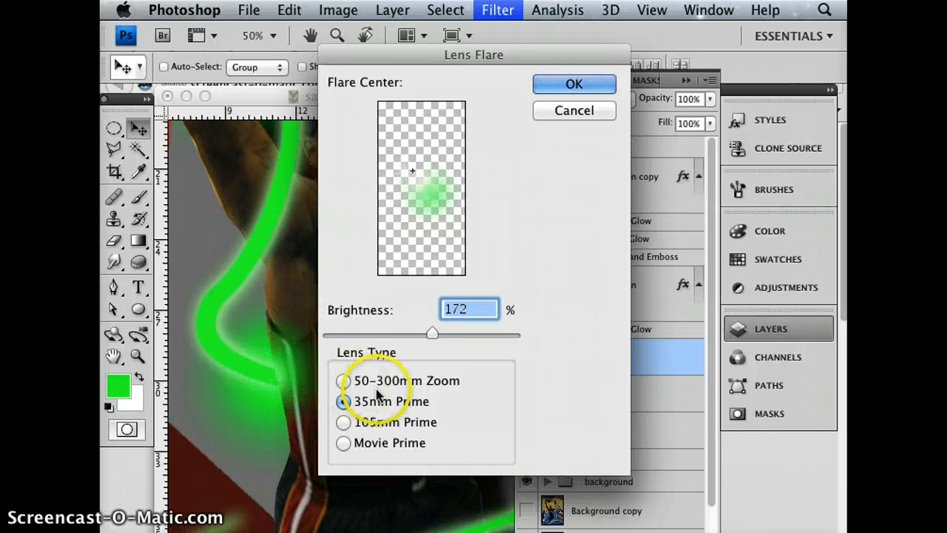
click(342, 422)
click(343, 380)
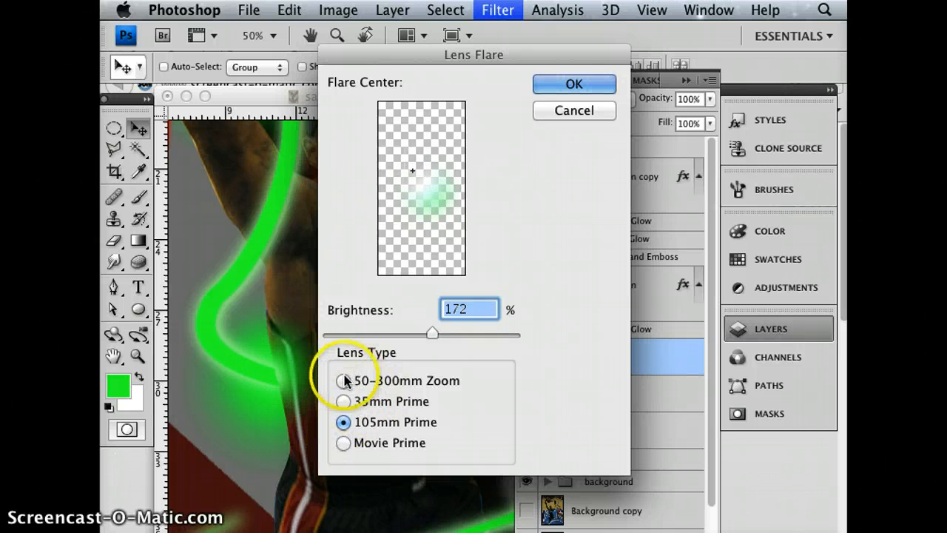
click(570, 85)
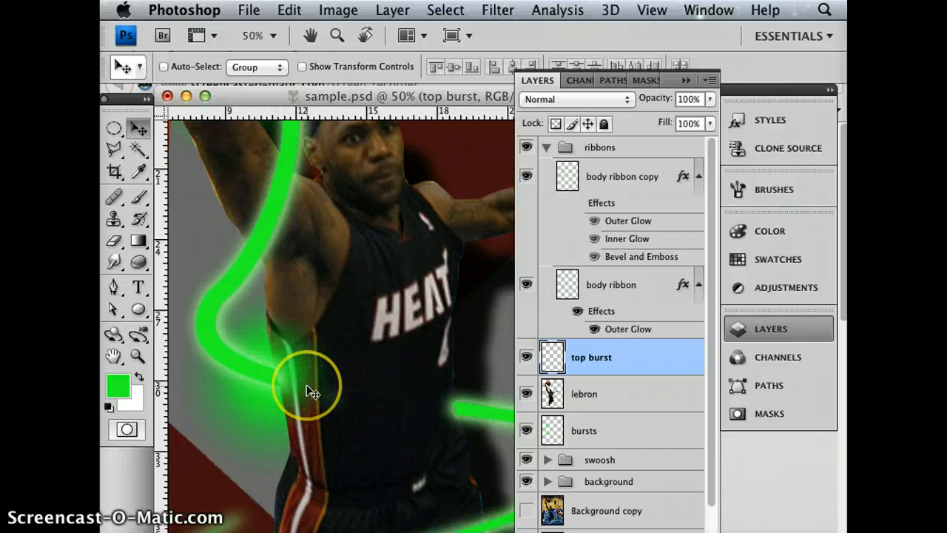
click(492, 10)
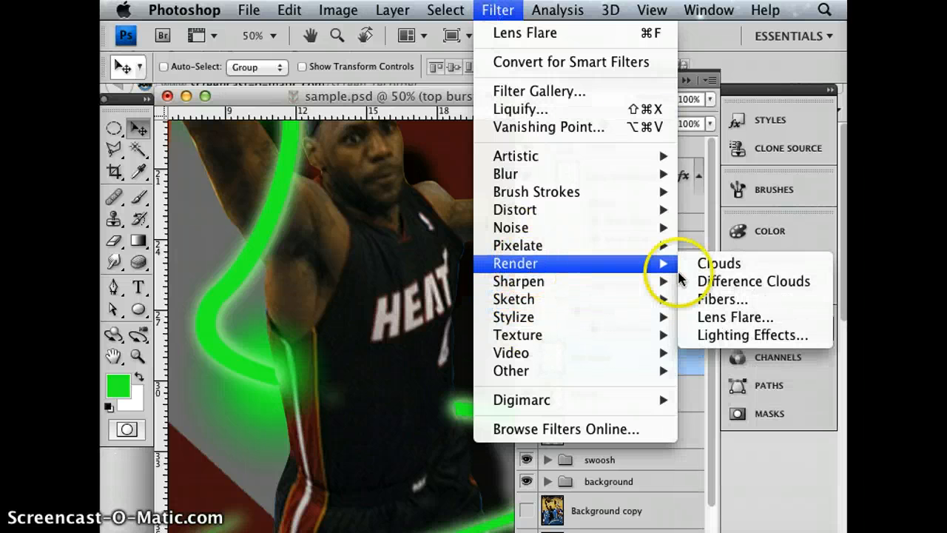
click(749, 337)
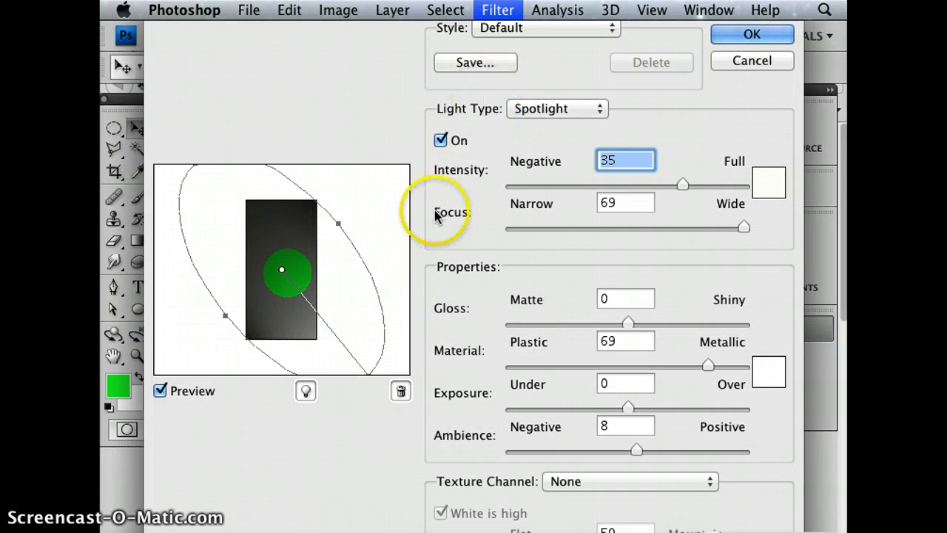
click(270, 360)
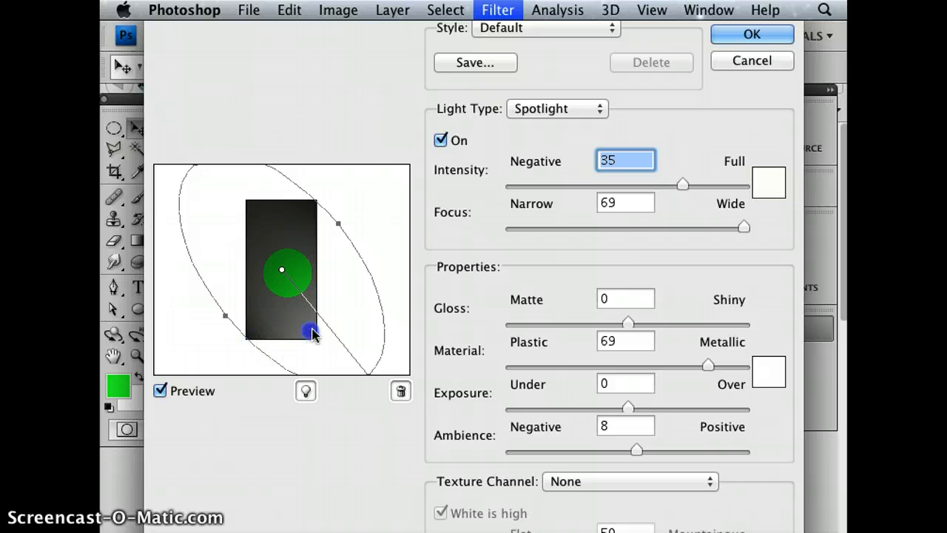
drag(338, 222, 252, 226)
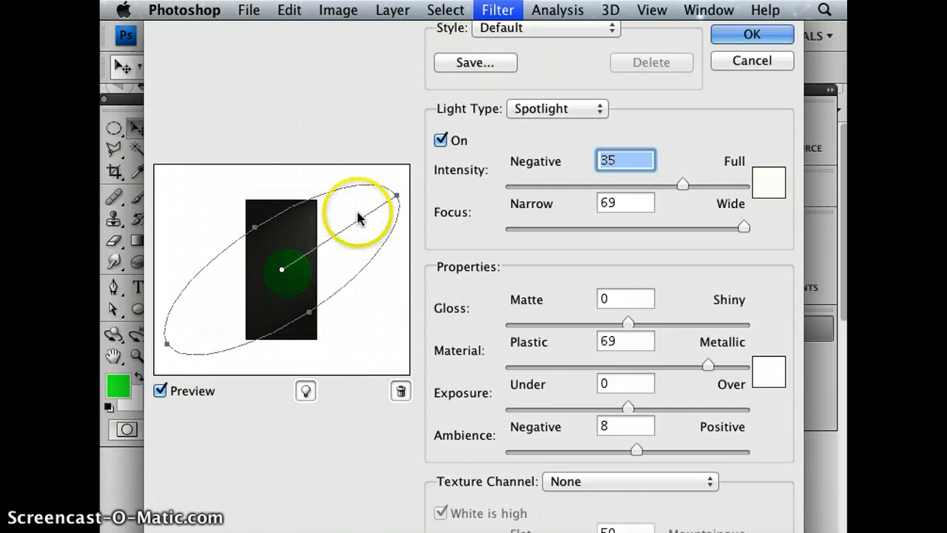
drag(397, 196, 344, 234)
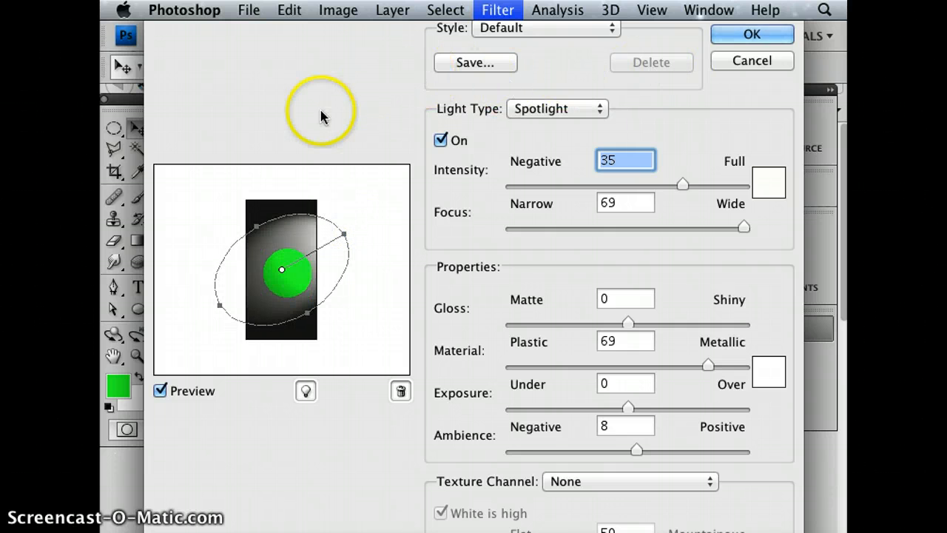
key(Escape)
- Start Lighting Effects on the top burst layer and reshape the spotlight into a smaller ellipse around the burst, aimed from the upper left
scroll(431, 292, up, 5)
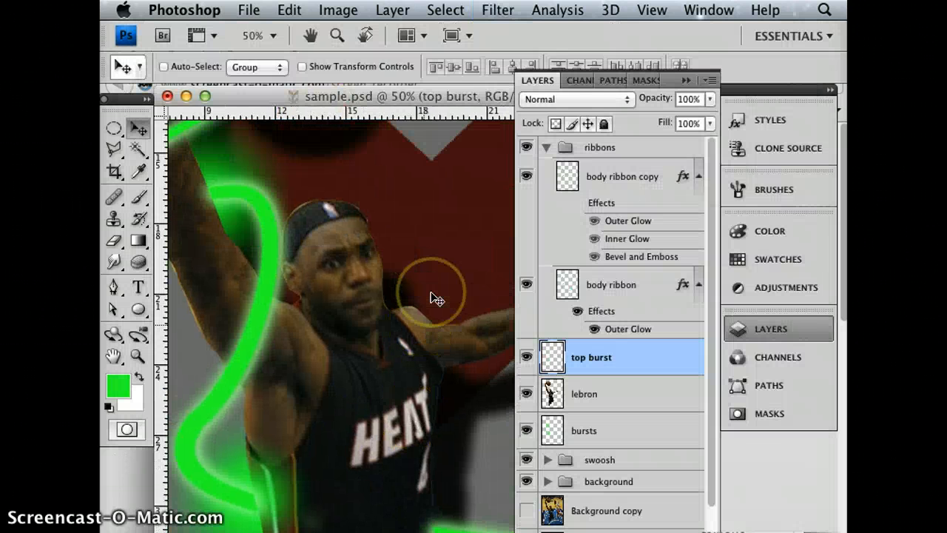
scroll(431, 293, down, 4)
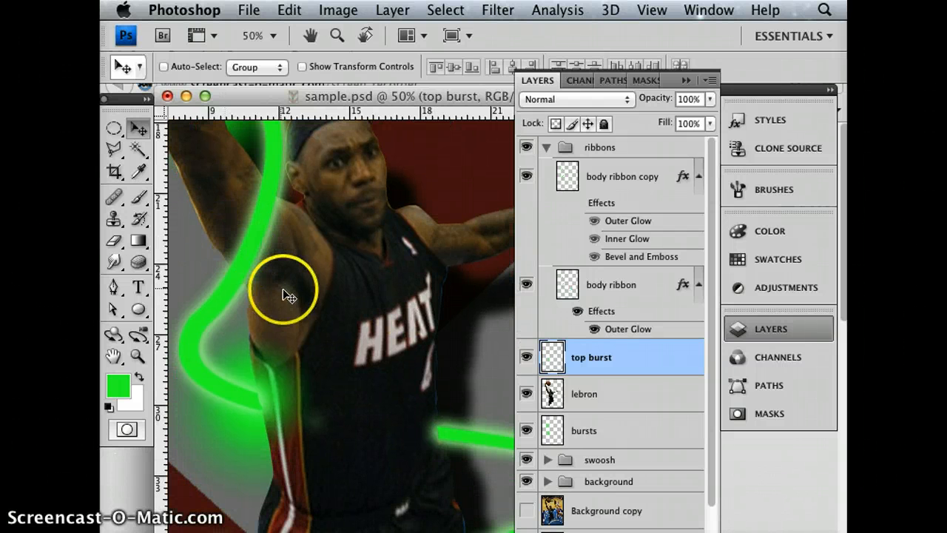
click(495, 10)
mouse_move(577, 266)
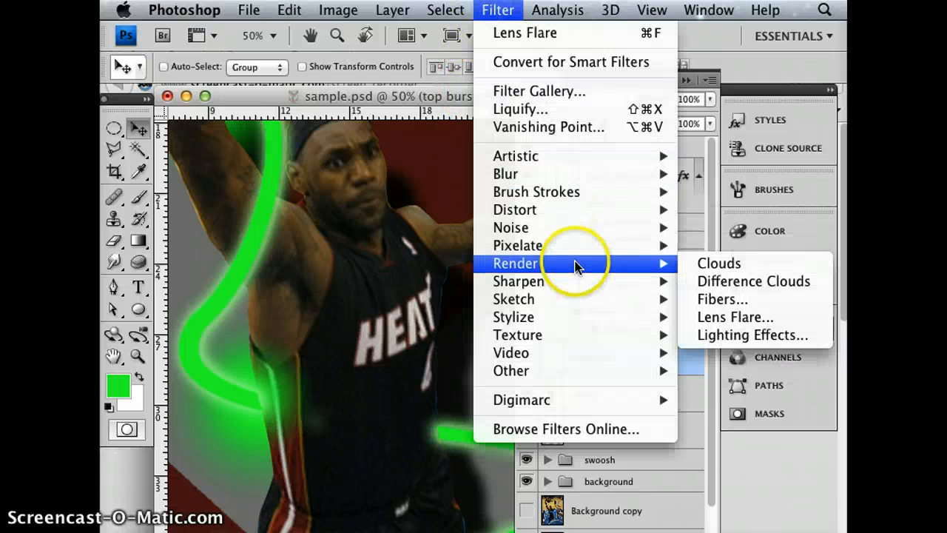
click(740, 334)
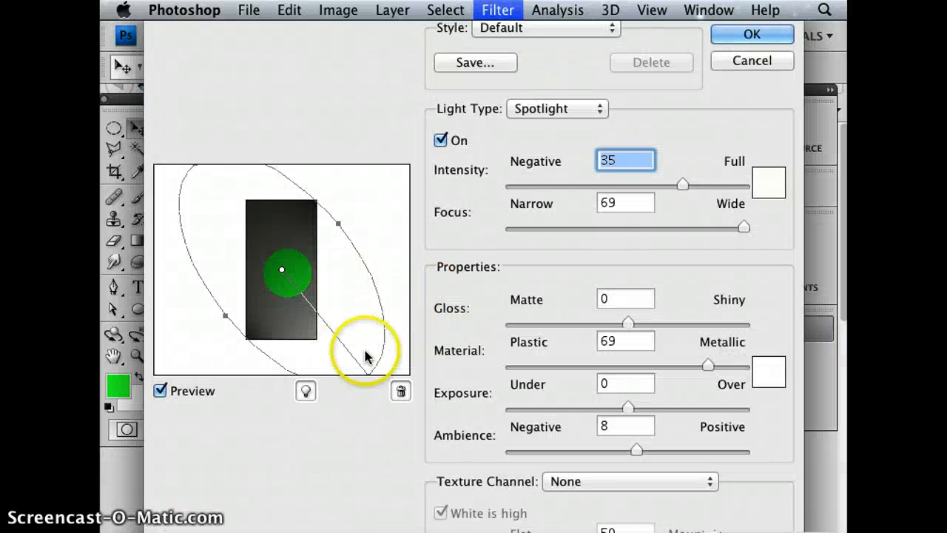
drag(338, 223, 248, 303)
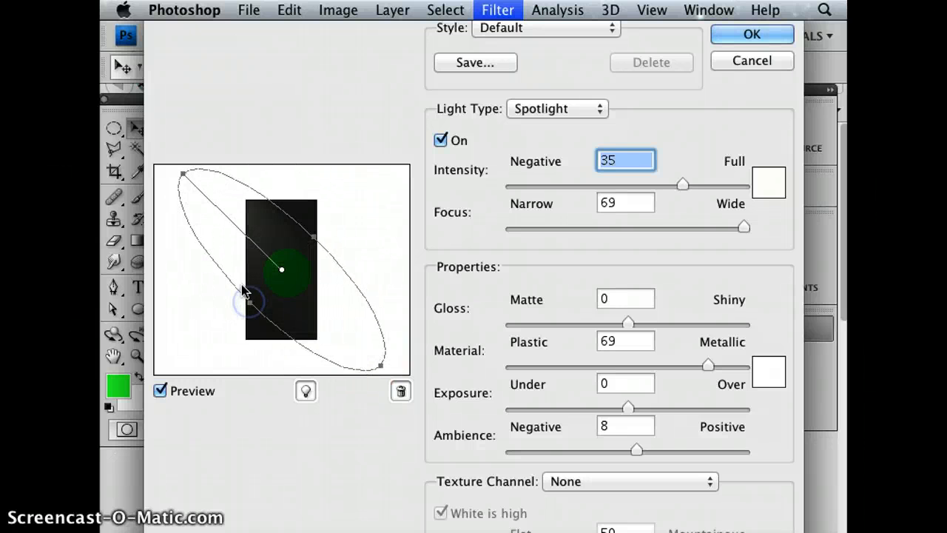
drag(183, 176, 224, 213)
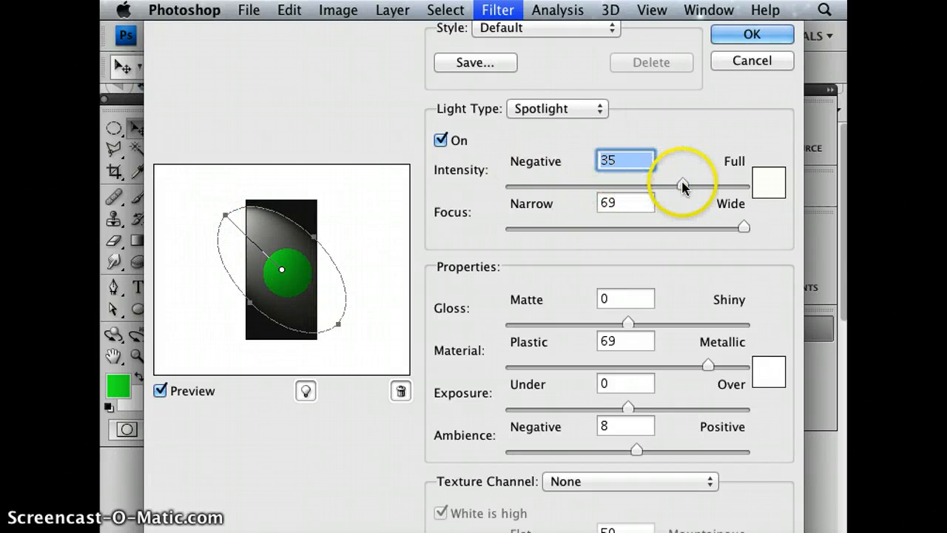
- Set the spotlight's intensity to 55, focus to 93, gloss to 94 and material to -49, and apply the lighting effects
mouse_move(682, 185)
mouse_down()
mouse_move(730, 186)
mouse_move(688, 187)
mouse_up()
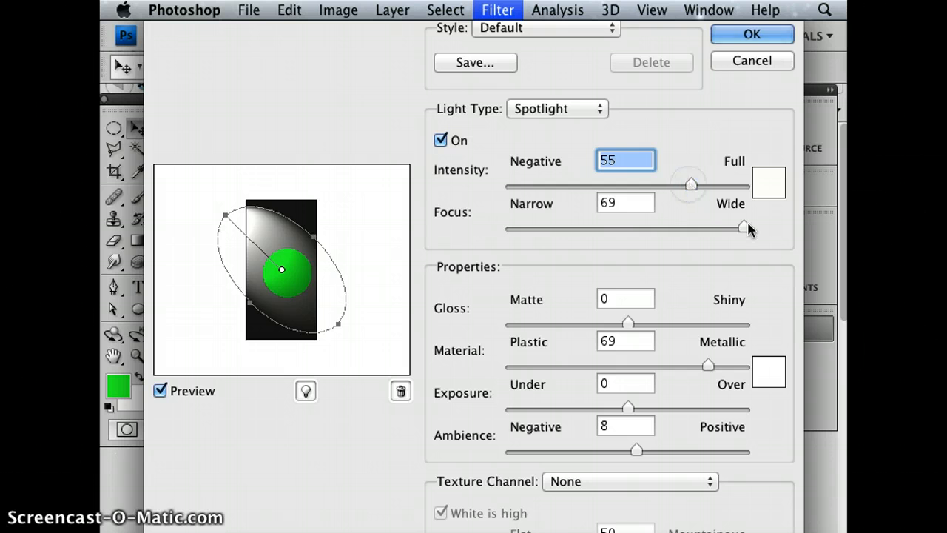
mouse_move(746, 228)
mouse_down()
mouse_move(587, 229)
mouse_move(735, 228)
mouse_up()
click(627, 323)
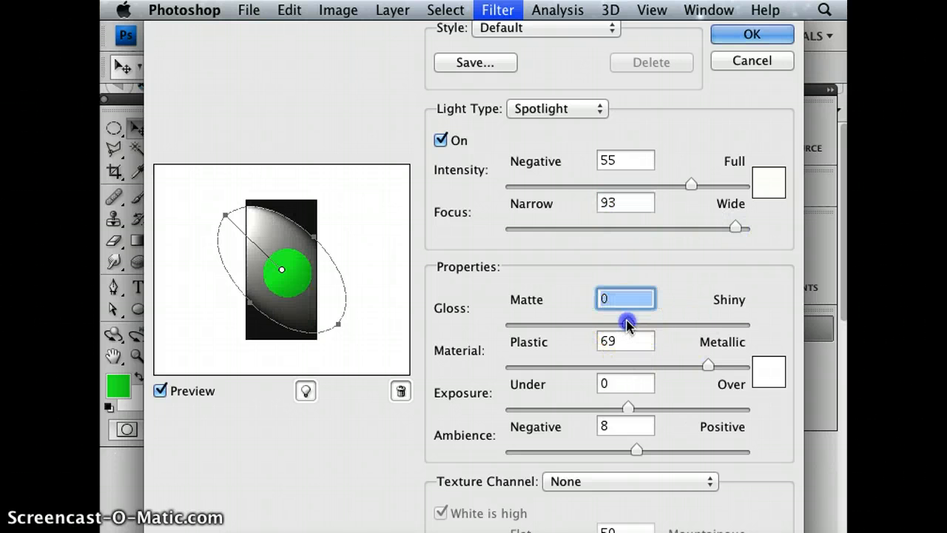
drag(737, 323, 736, 324)
click(708, 366)
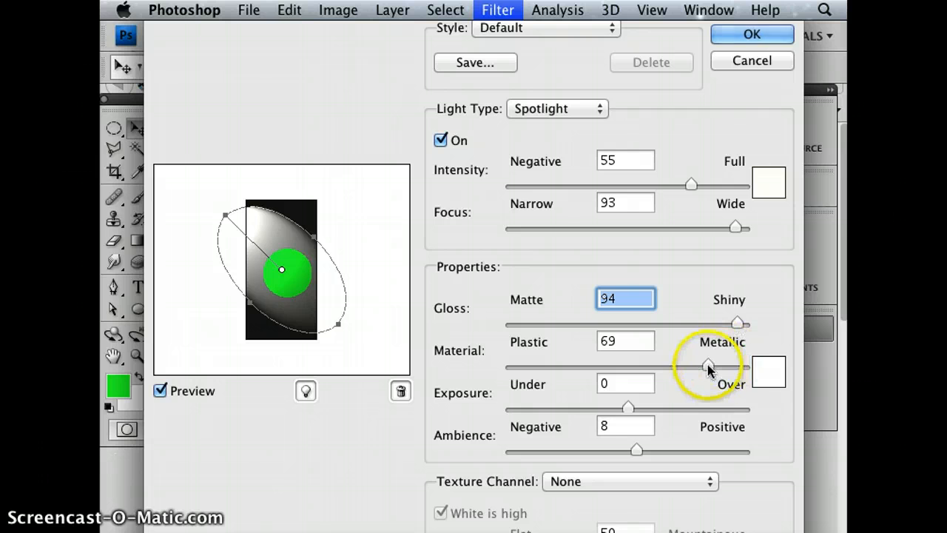
drag(707, 366, 742, 366)
click(742, 367)
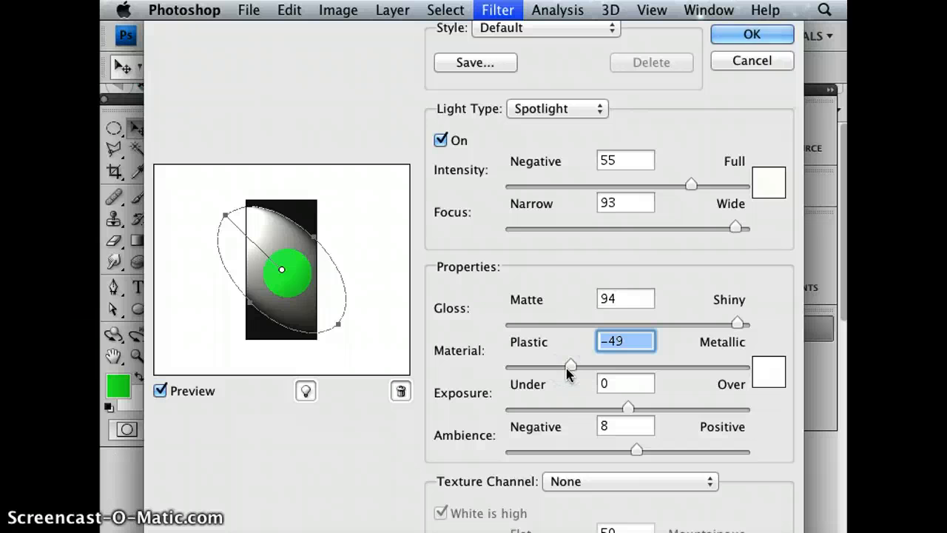
click(567, 367)
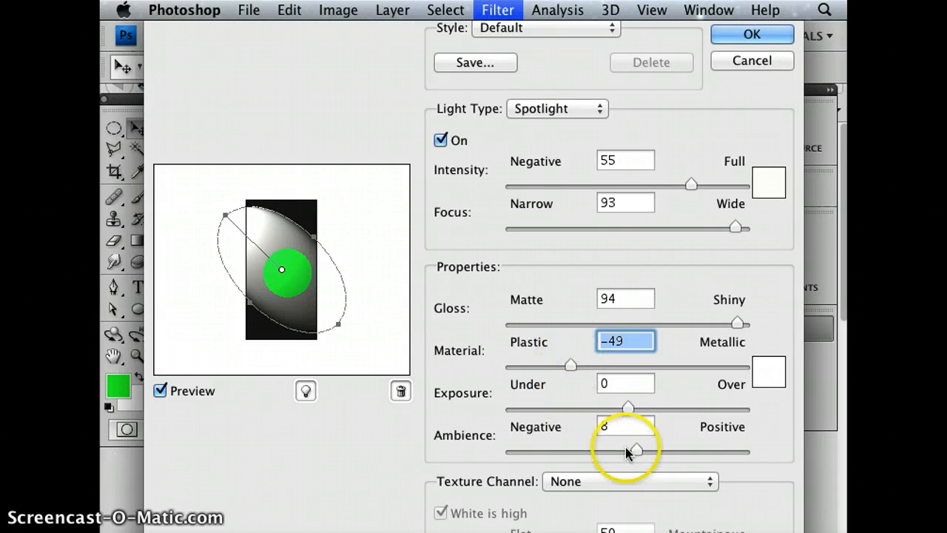
click(733, 34)
drag(329, 292, 415, 421)
scroll(415, 421, down, 5)
scroll(415, 421, left, 2)
scroll(414, 421, up, 3)
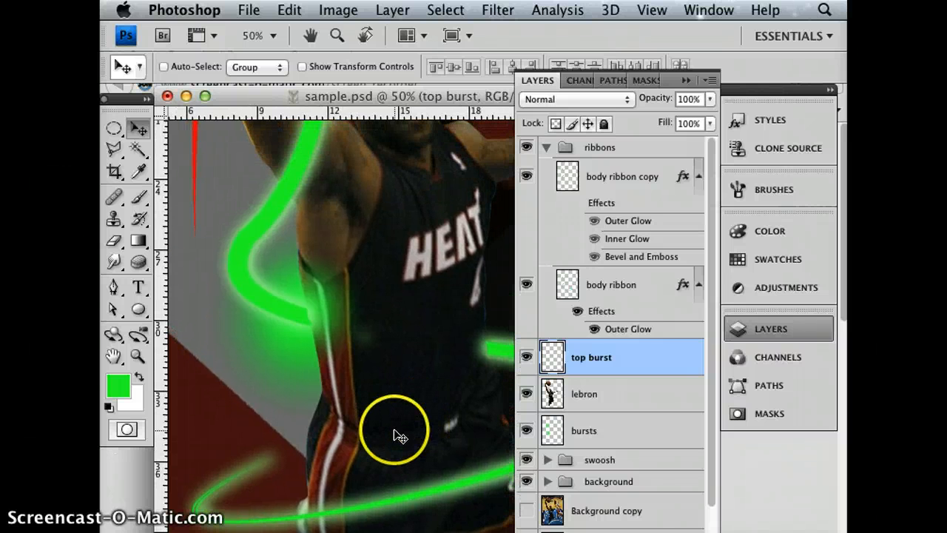
scroll(425, 374, up, 5)
scroll(425, 374, down, 6)
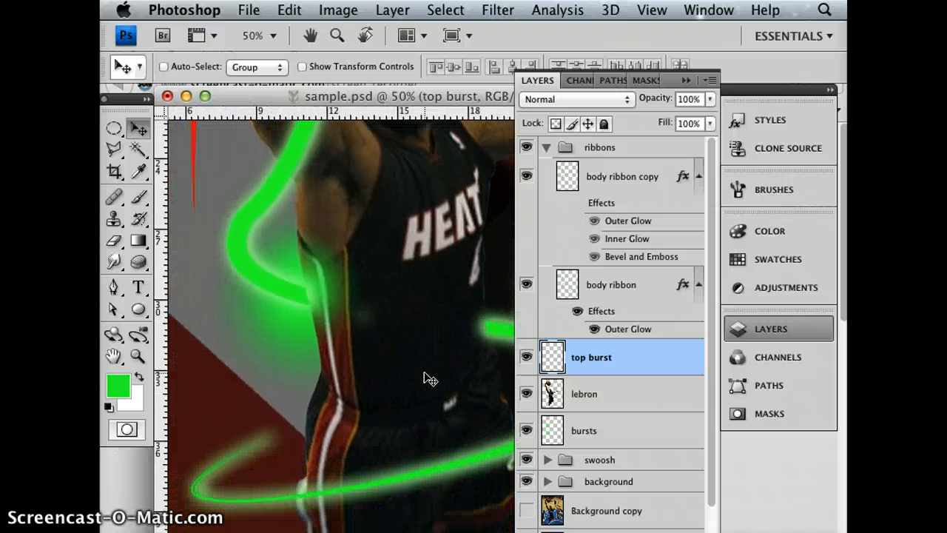
scroll(425, 374, right, 1)
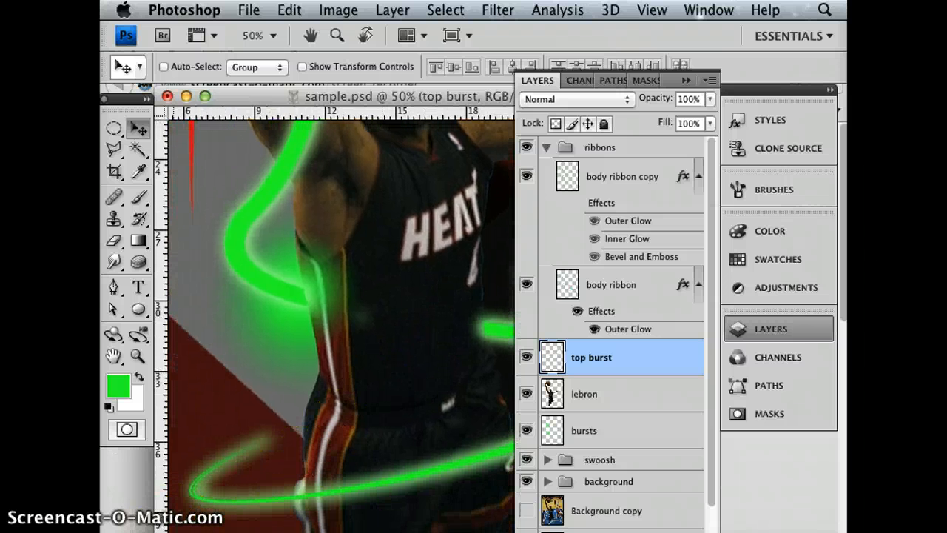